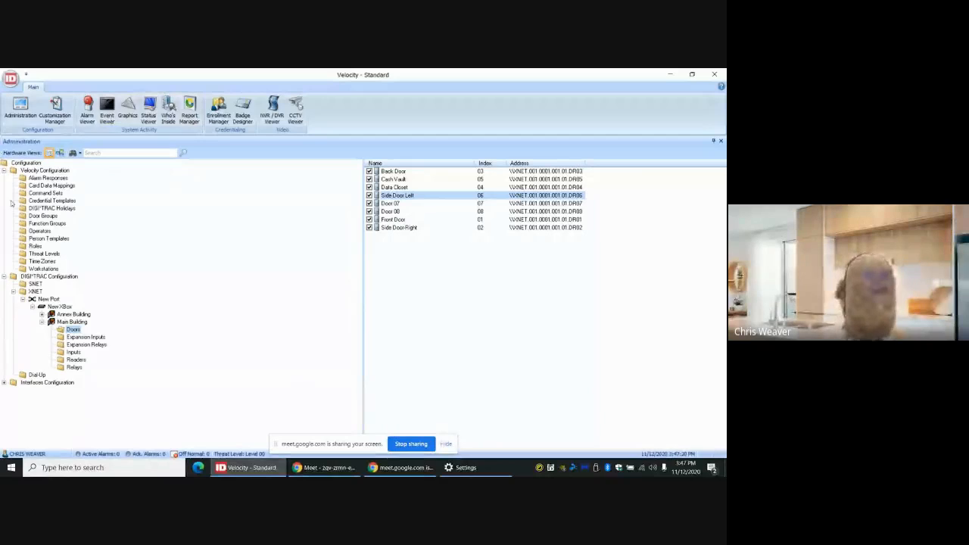
# Collapse the XNET, DIGI*TRAC Configuration and Velocity Configuration branches of the configuration tree in Administration
pyautogui.click(14, 291)
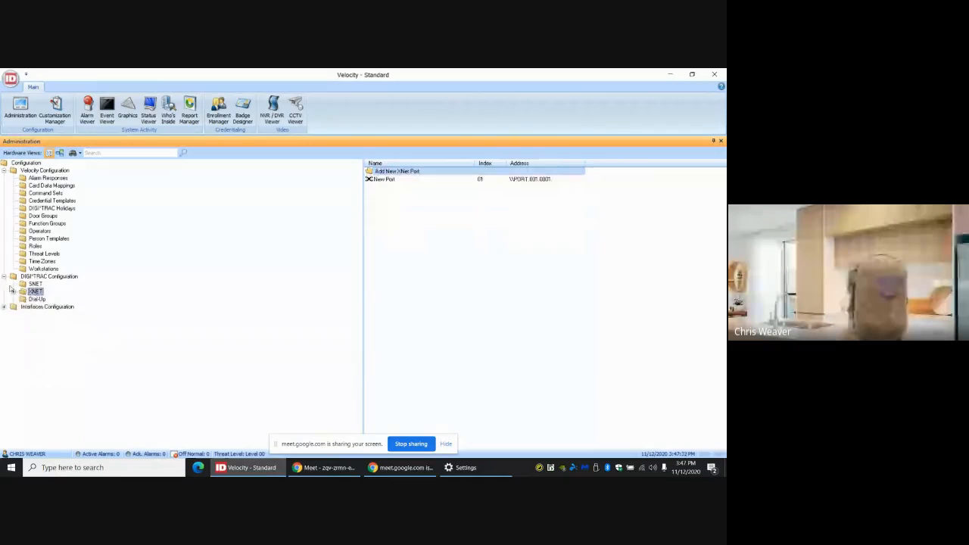
pyautogui.click(4, 276)
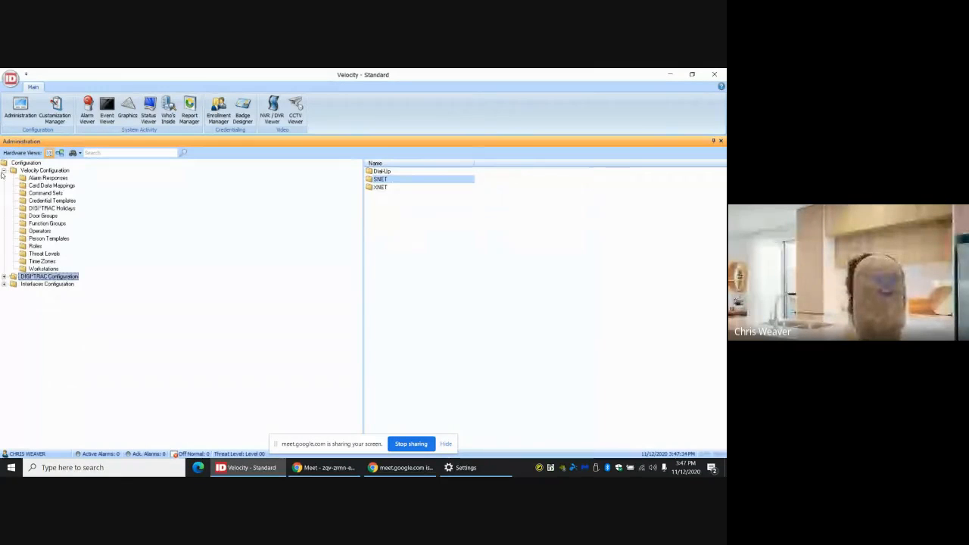
pyautogui.click(3, 171)
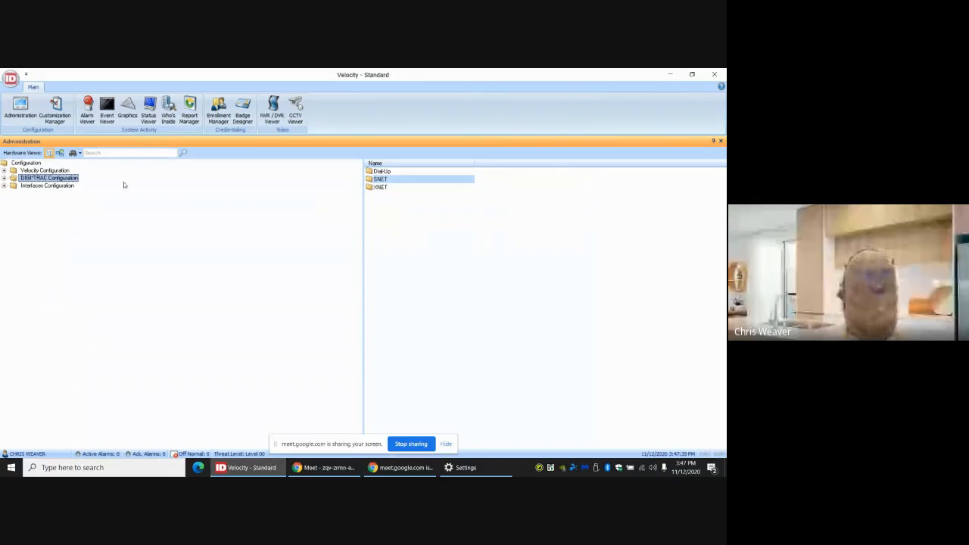
pyautogui.click(27, 113)
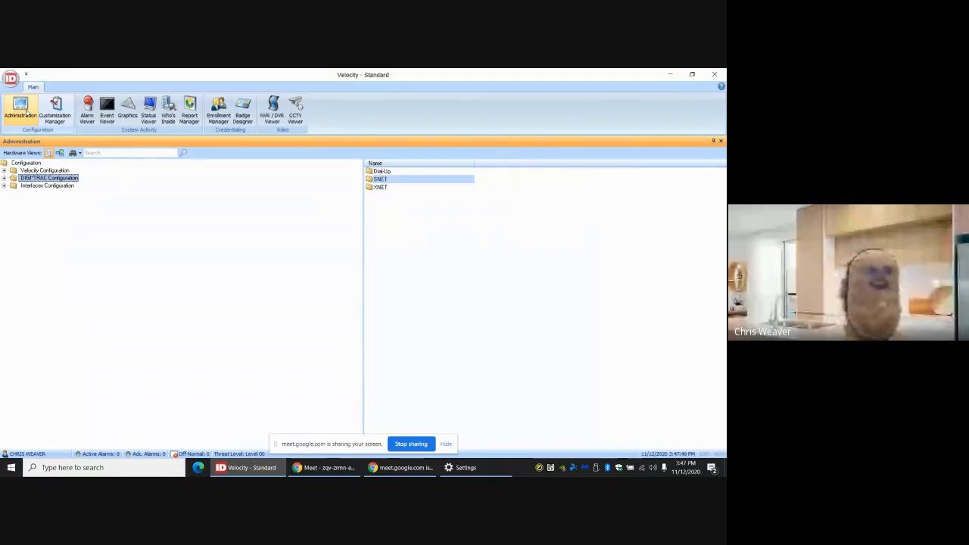
# Expand DIGI*TRAC Configuration through XNET and New Port to the controllers under New XBox
pyautogui.click(4, 179)
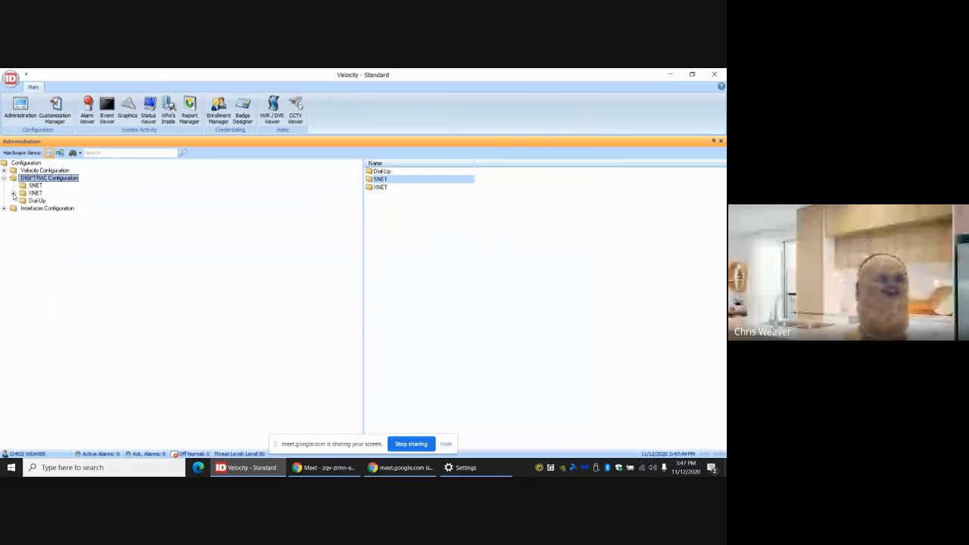
pyautogui.click(13, 194)
pyautogui.click(33, 208)
pyautogui.click(32, 208)
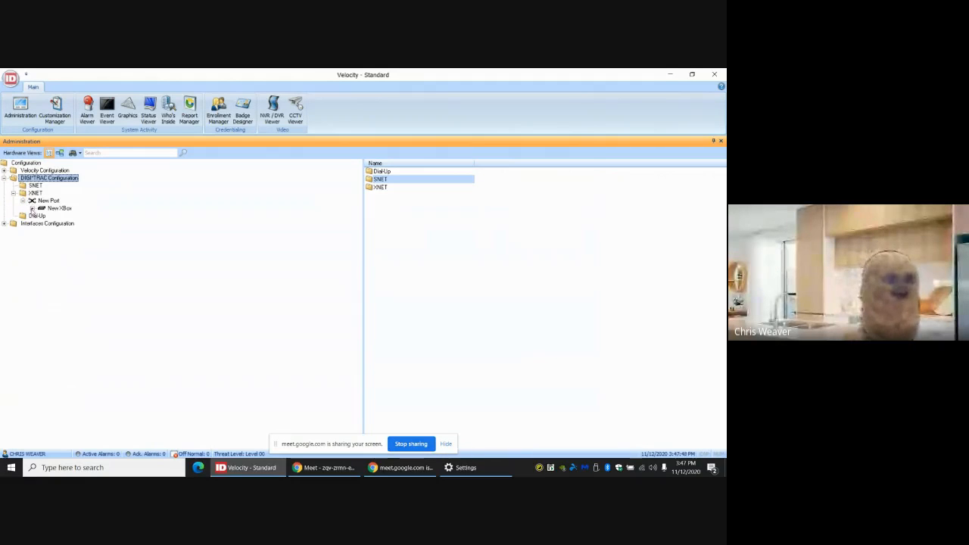
pyautogui.click(32, 209)
pyautogui.click(42, 223)
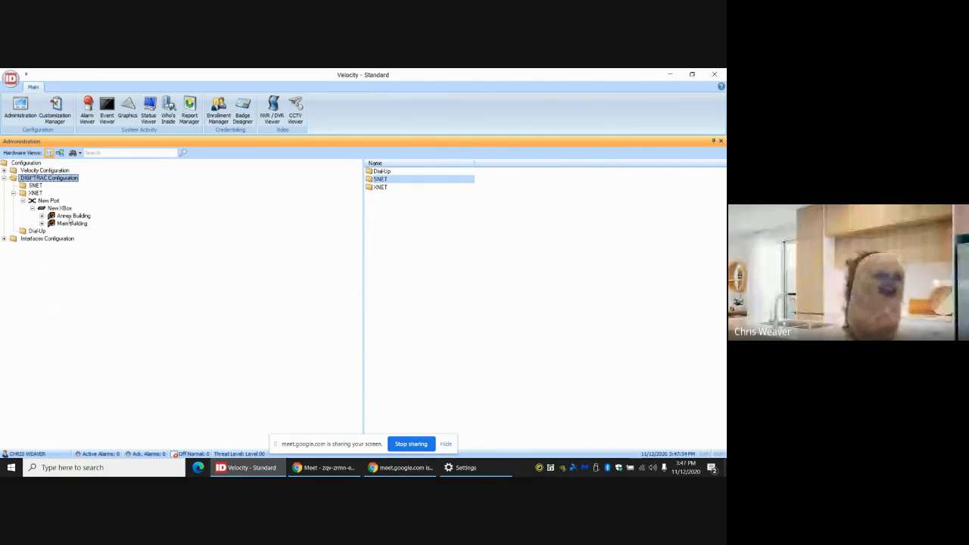
# Open the control zones of the Annex Building controller for editing from its properties
pyautogui.click(73, 217)
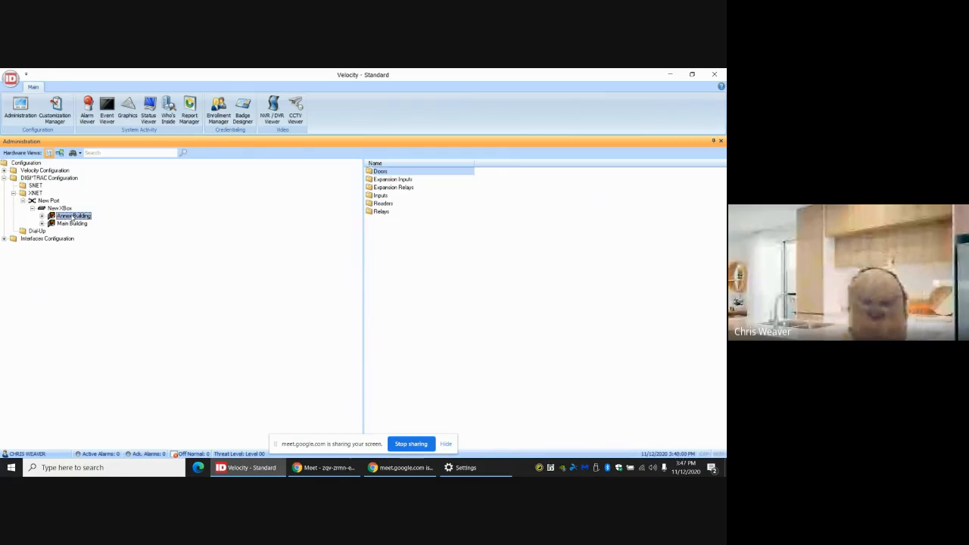
pyautogui.rightClick(72, 216)
pyautogui.click(116, 306)
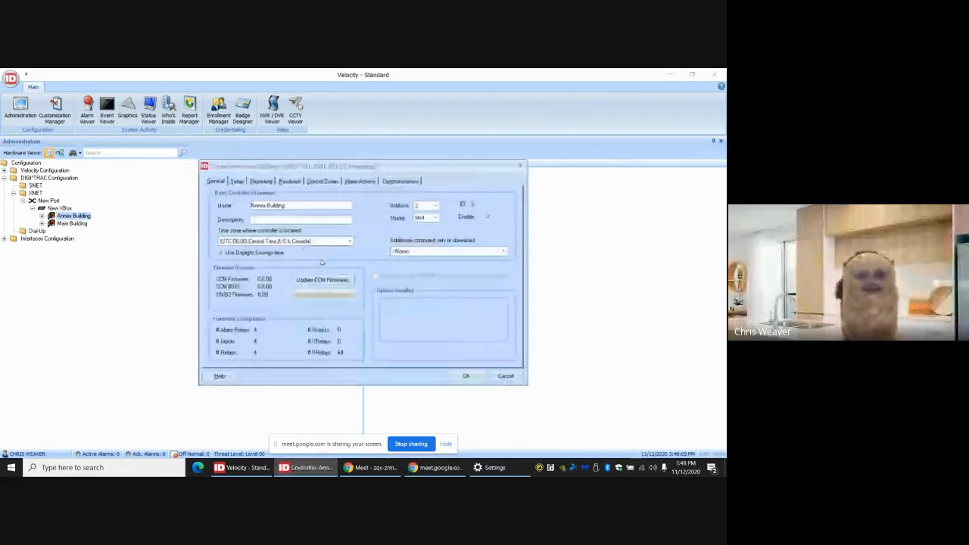
pyautogui.click(323, 182)
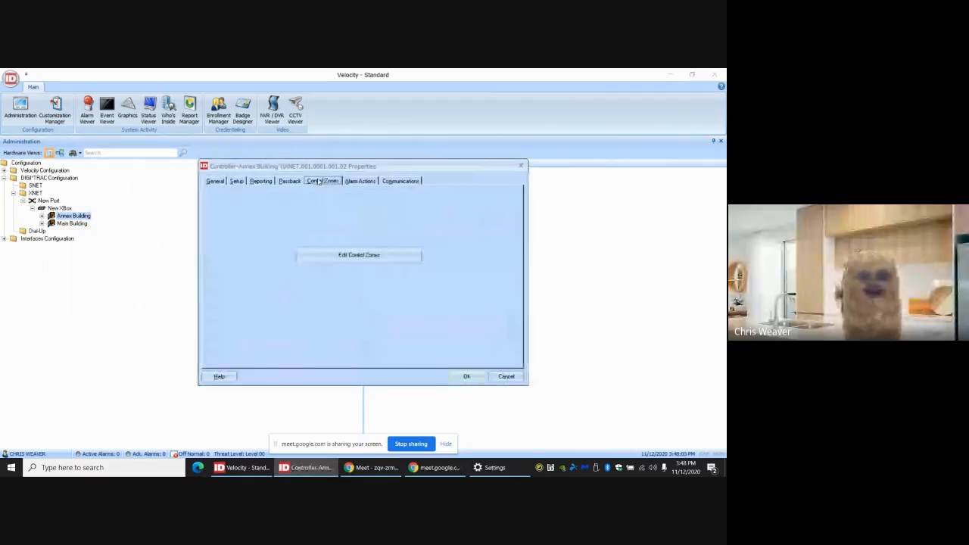
pyautogui.click(342, 258)
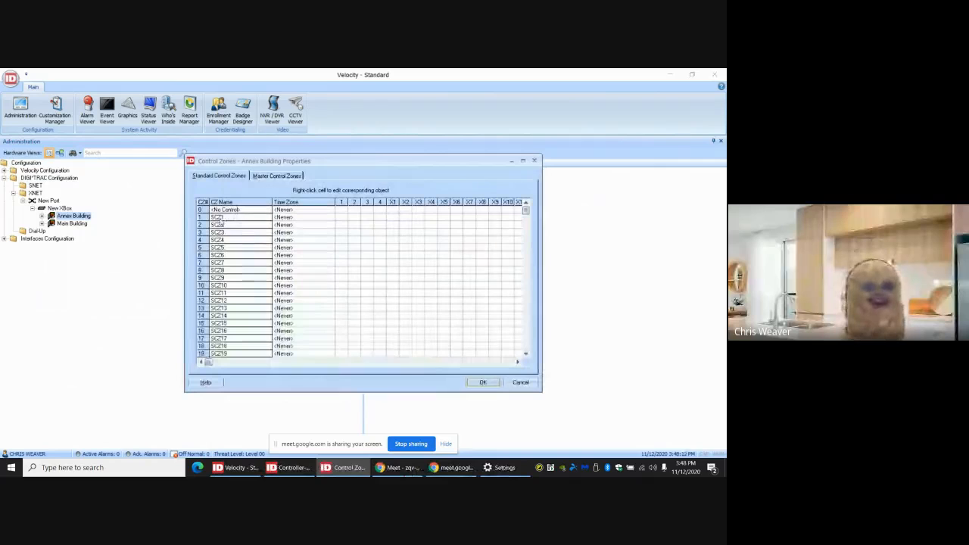
# Rename the Annex Building's standard control zone 1 as "Annex 4 doors"
pyautogui.click(225, 218)
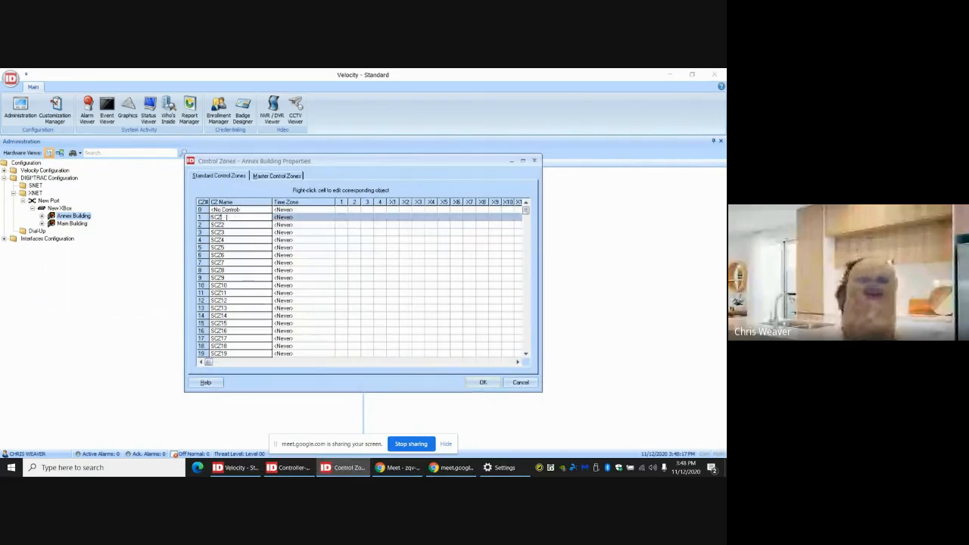
pyautogui.press('BackSpace')
pyautogui.press('BackSpace')
pyautogui.press('BackSpace')
pyautogui.press('BackSpace')
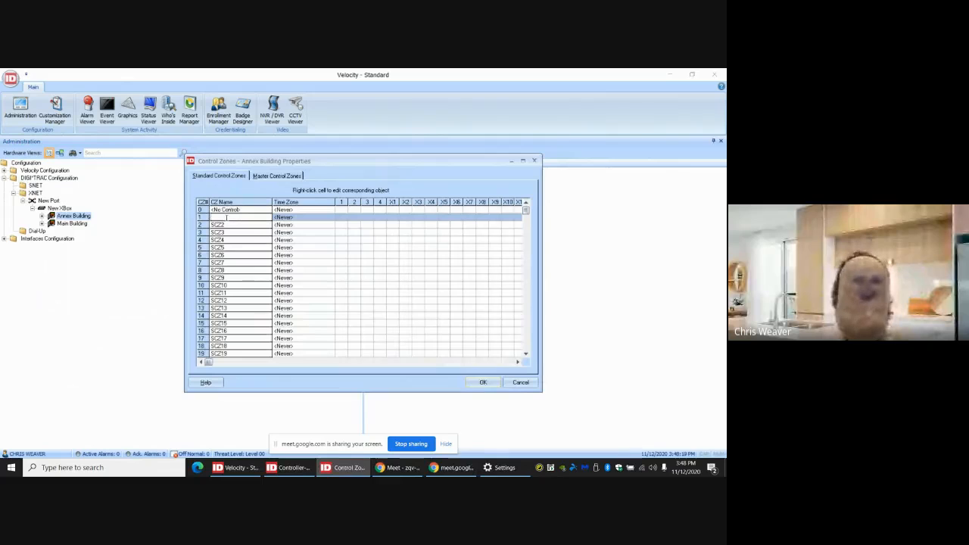
pyautogui.write('Annex')
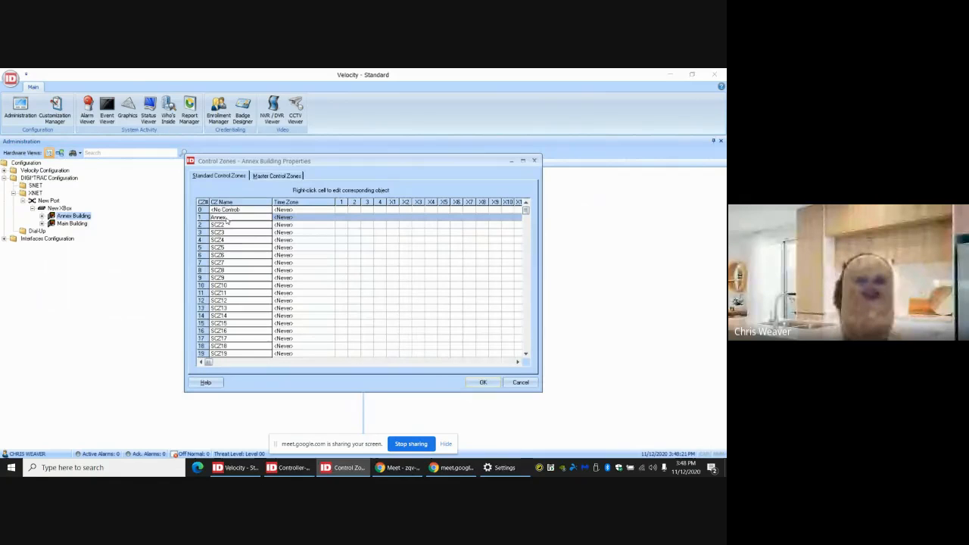
pyautogui.write(' 4 doors')
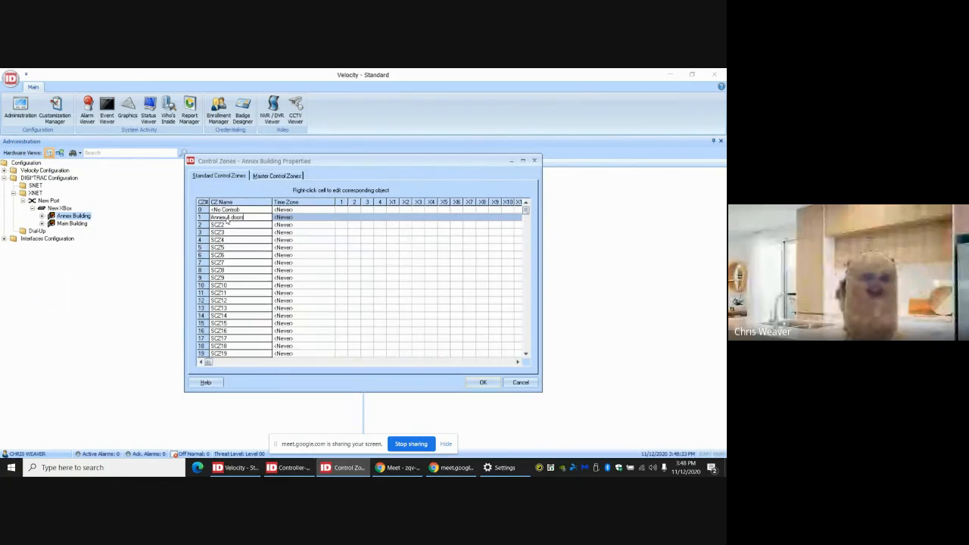
# Include doors 1, 2, 3 and 4 in the "Annex 4 doors" control zone
pyautogui.click(341, 218)
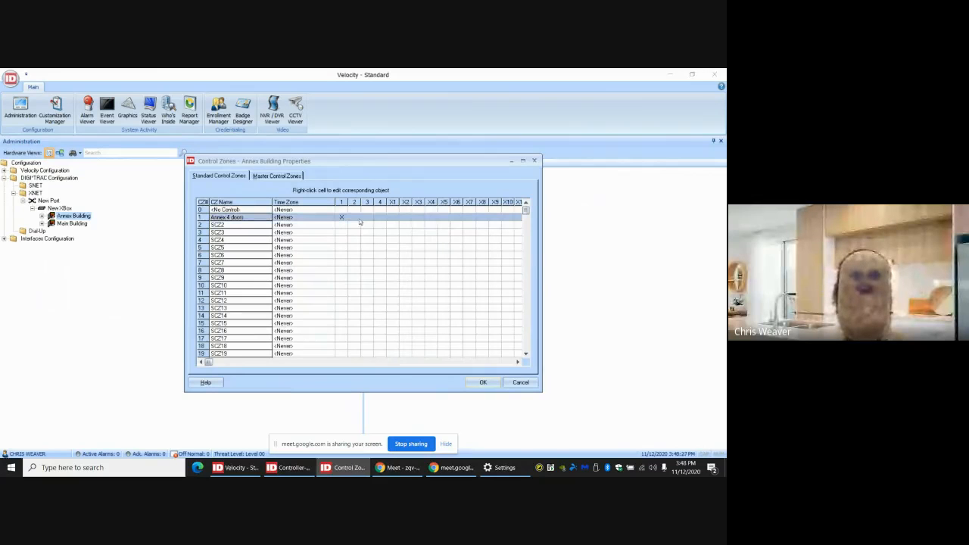
pyautogui.click(355, 218)
pyautogui.click(366, 218)
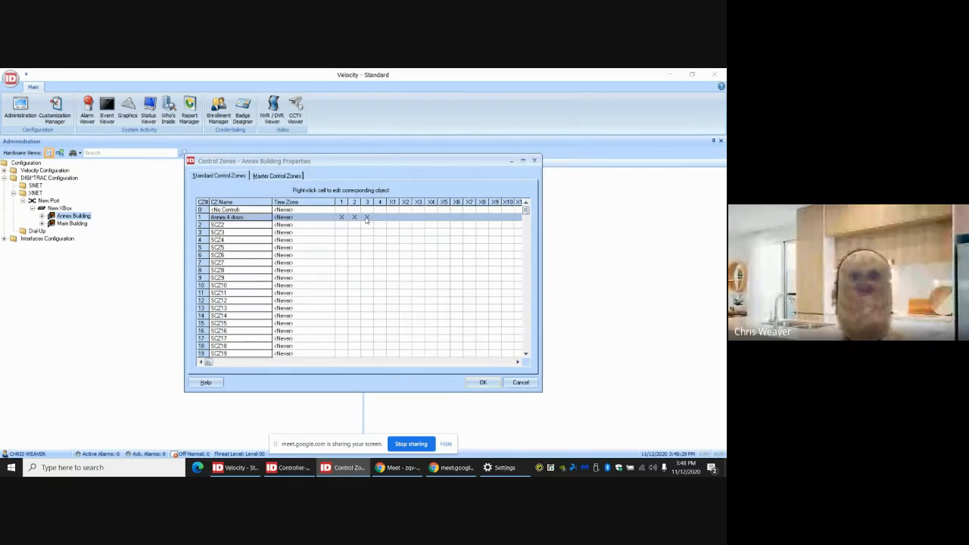
pyautogui.click(380, 218)
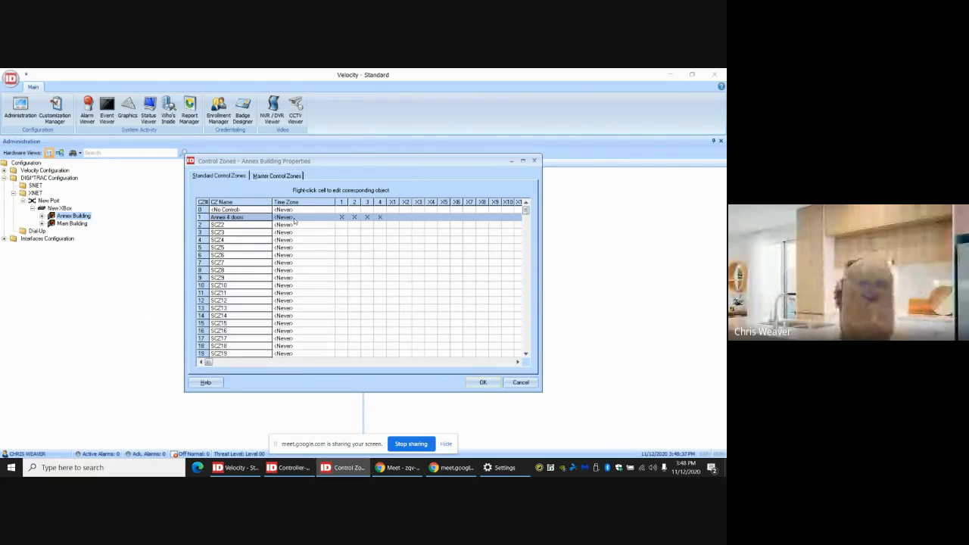
# Set the time zone of "Annex 4 doors" to Always and save the Annex Building controller's properties
pyautogui.click(294, 220)
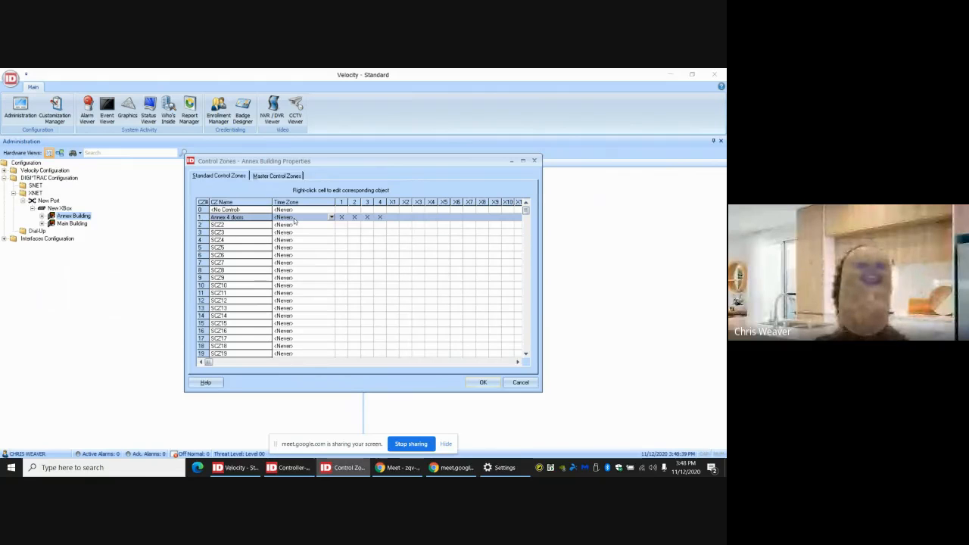
pyautogui.click(331, 218)
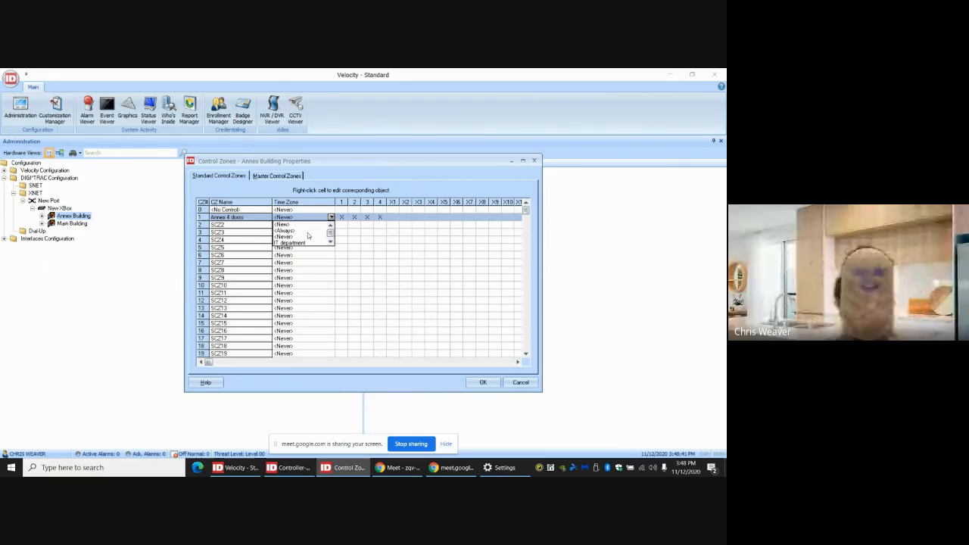
pyautogui.click(306, 234)
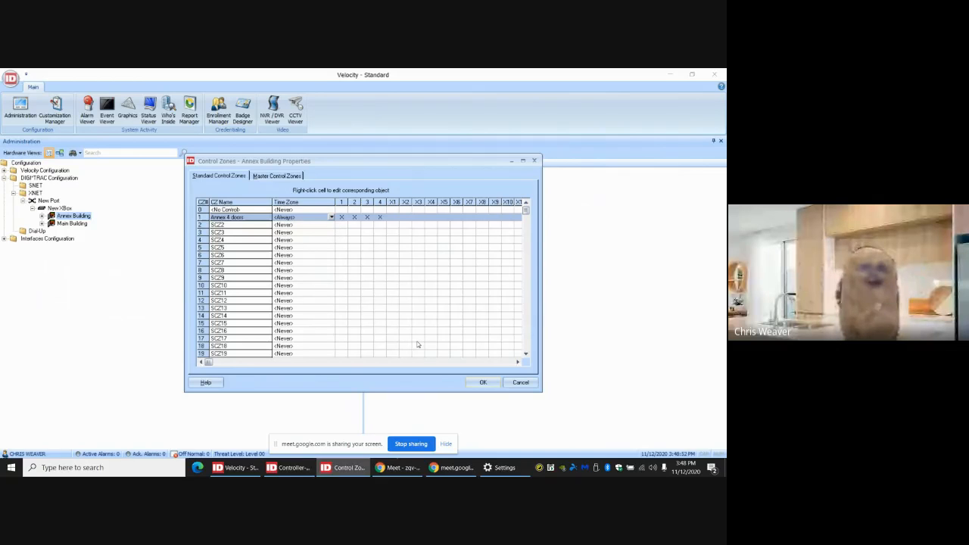
pyautogui.click(479, 383)
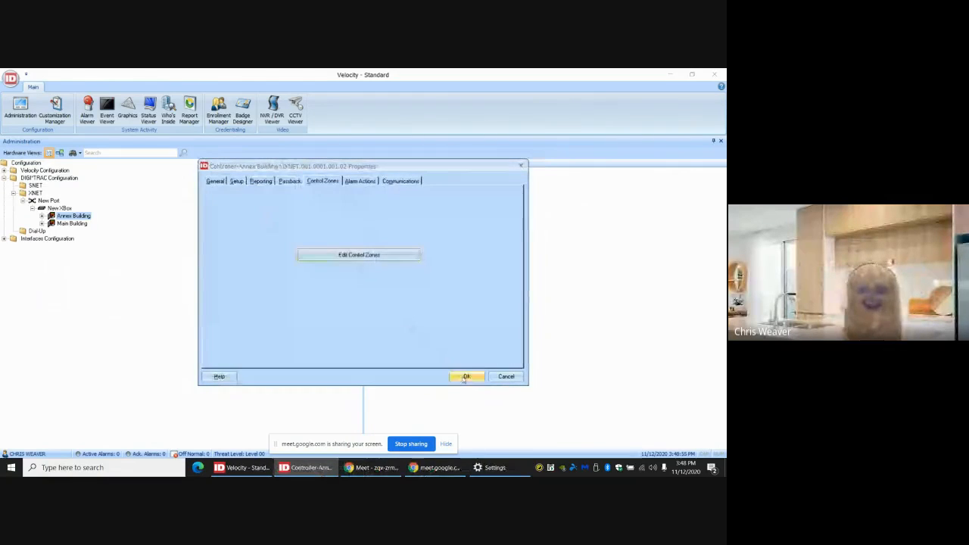
pyautogui.click(459, 374)
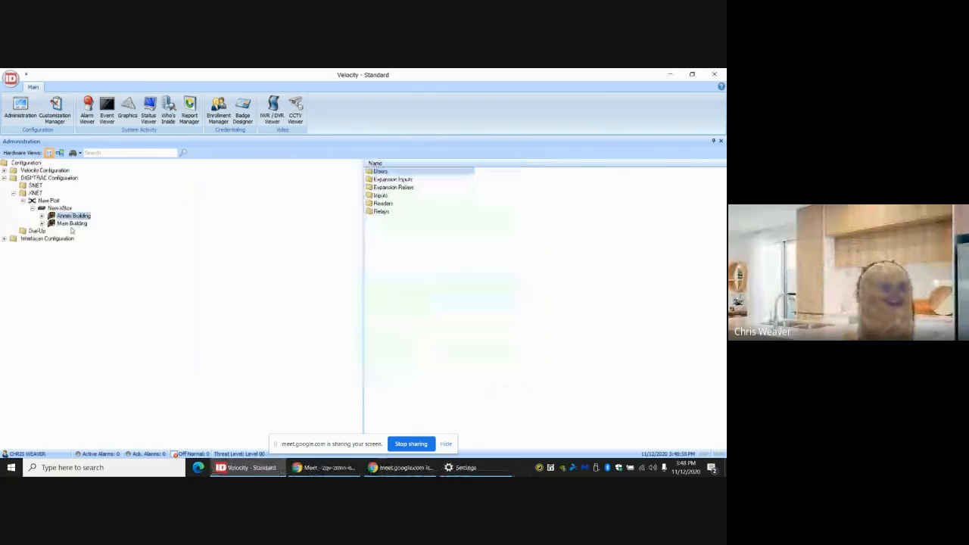
# Open the control zones of the Main Building controller for editing from its properties
pyautogui.click(67, 223)
pyautogui.rightClick(73, 225)
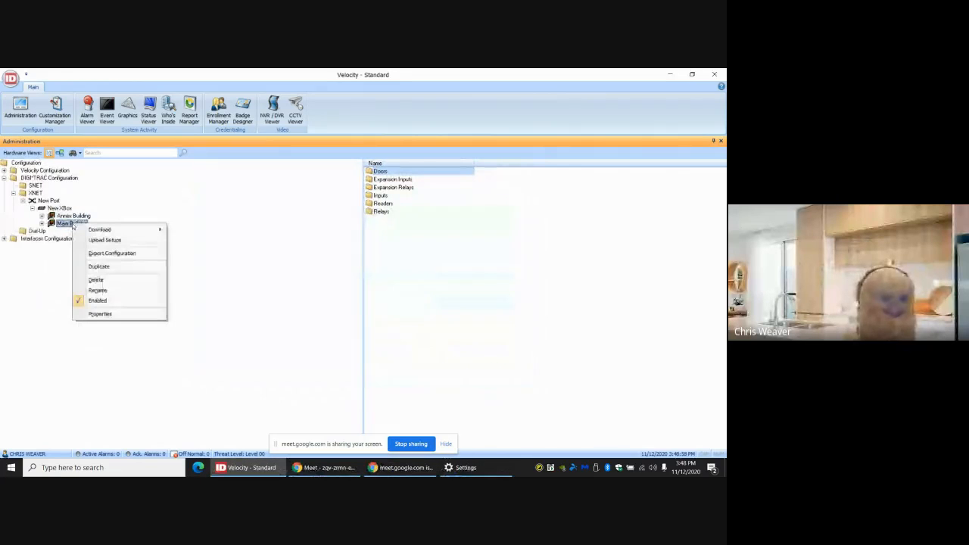
pyautogui.click(101, 313)
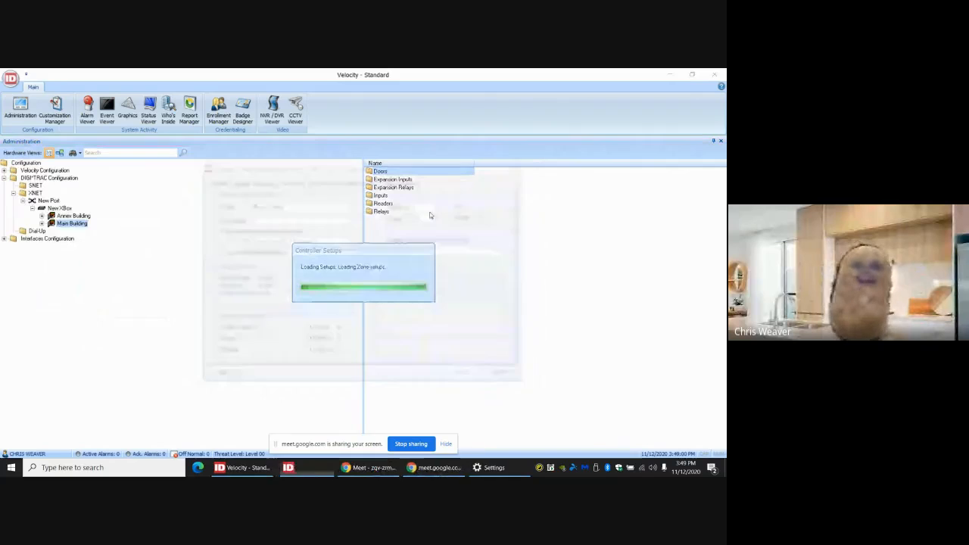
pyautogui.click(324, 182)
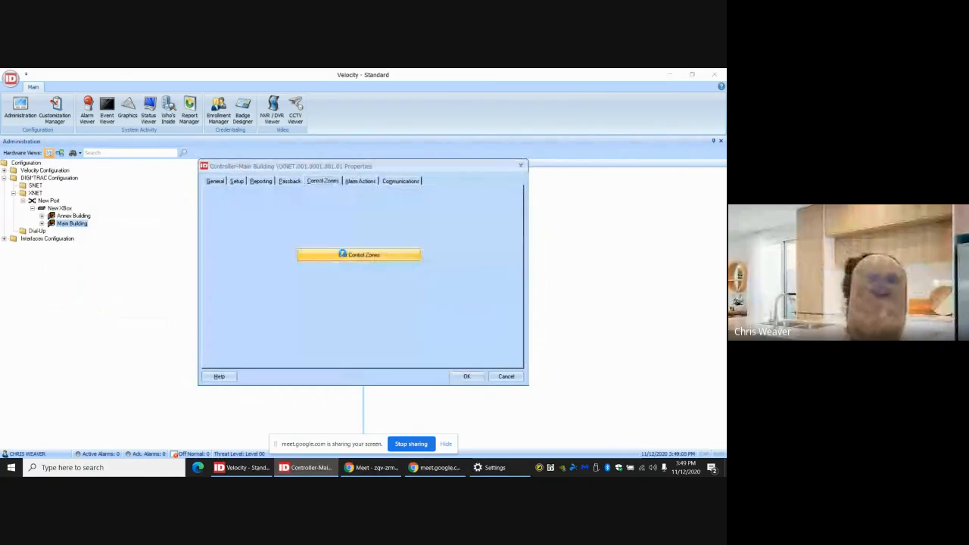
# Rename the Main Building's standard control zone 1 as "Main 8 doors" and set its time zone to Always
pyautogui.click(244, 217)
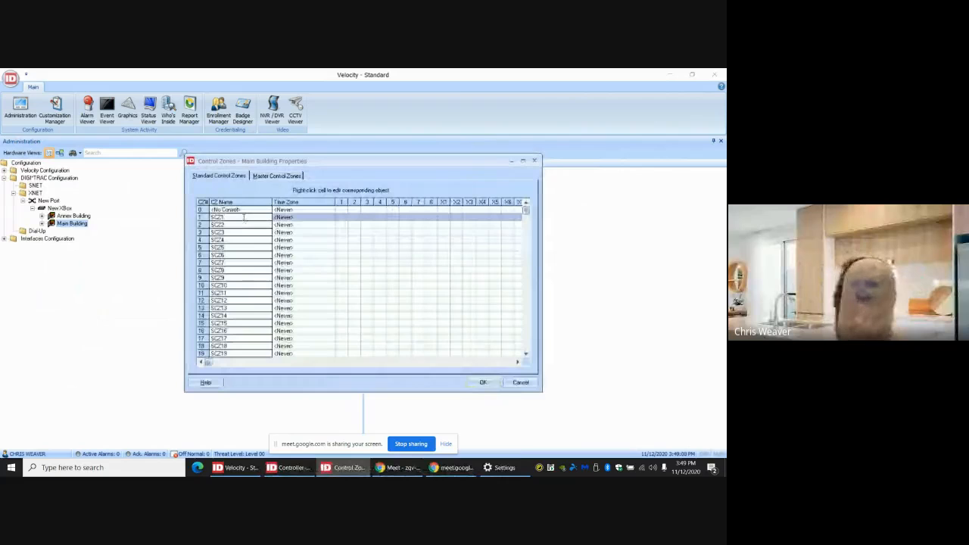
pyautogui.write('Ma')
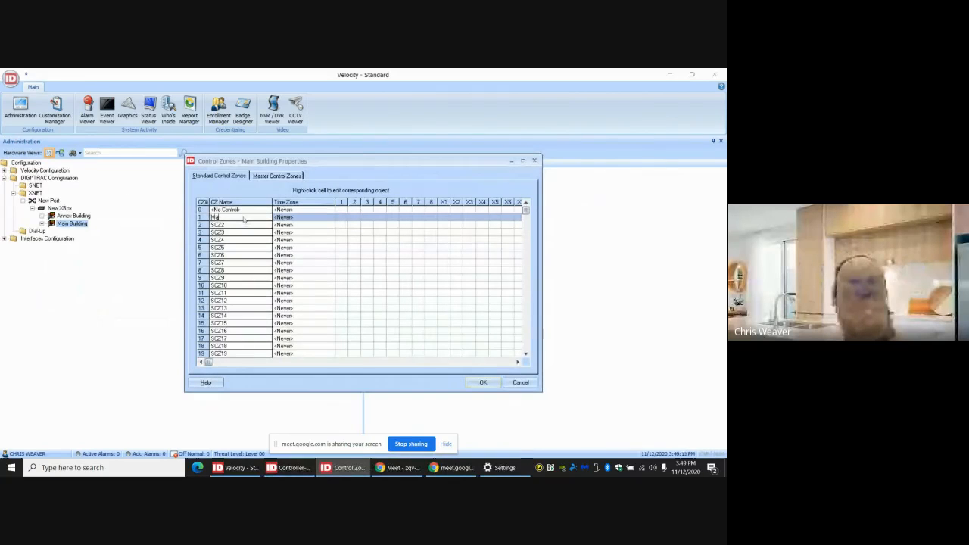
pyautogui.write('in B doo')
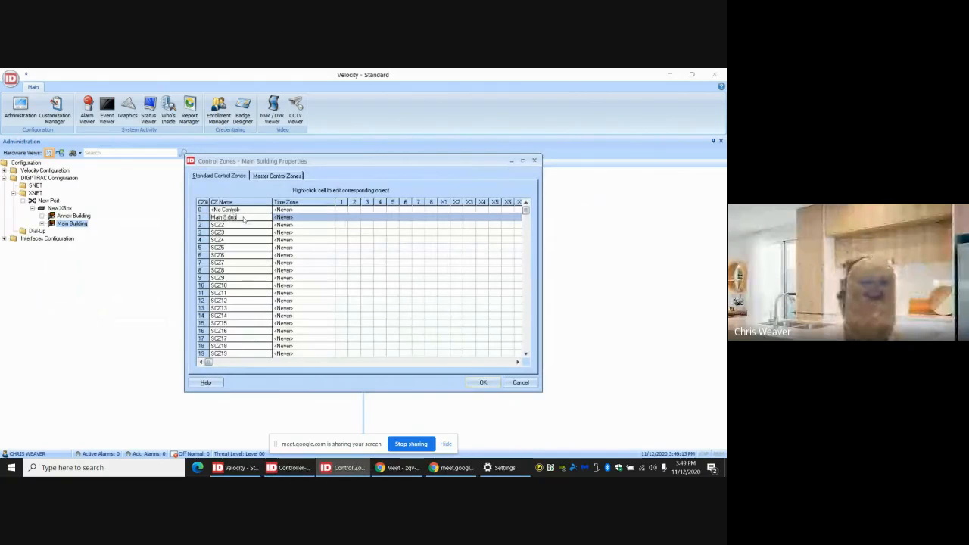
pyautogui.write('rs')
pyautogui.click(304, 220)
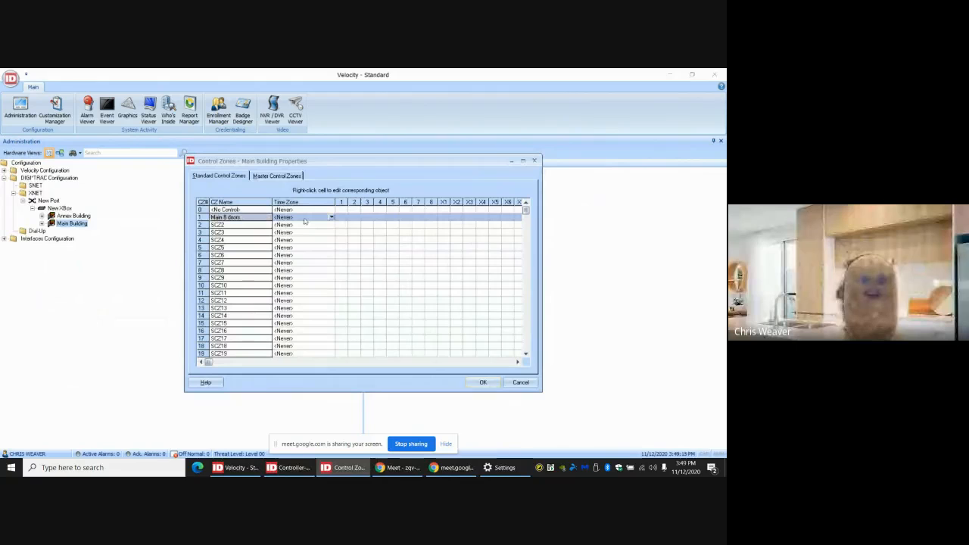
pyautogui.click(331, 218)
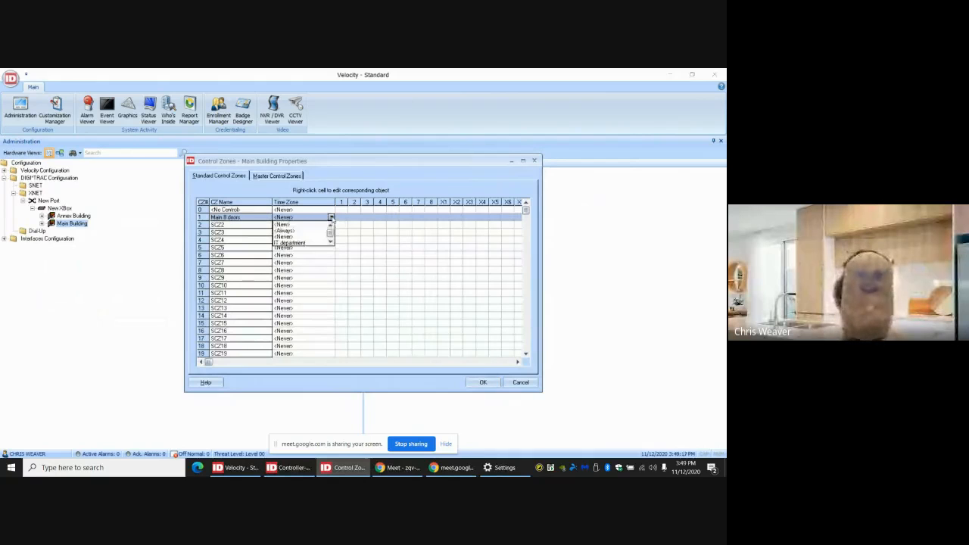
pyautogui.click(319, 233)
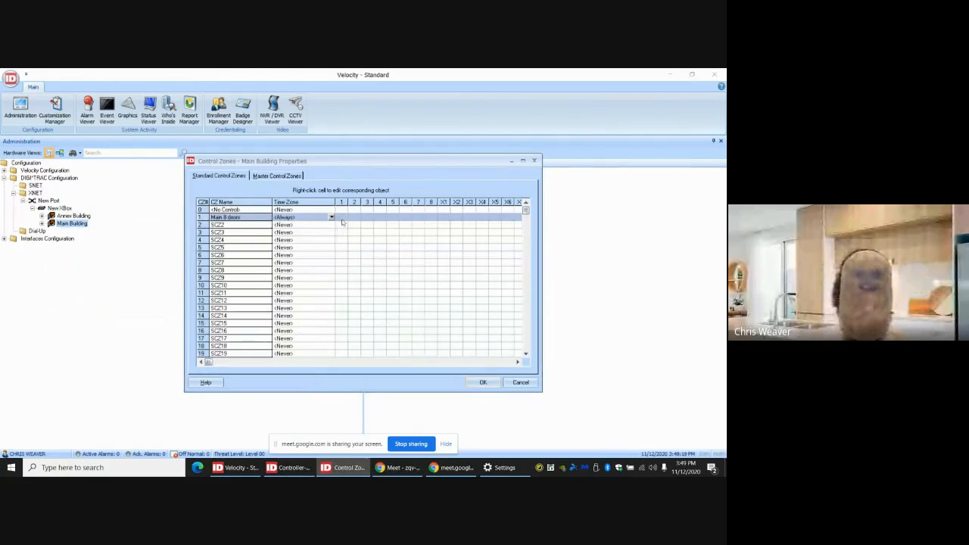
# Include doors 1 through 8 in the "Main 8 doors" control zone and save the Main Building controller's properties
pyautogui.click(341, 218)
pyautogui.click(354, 218)
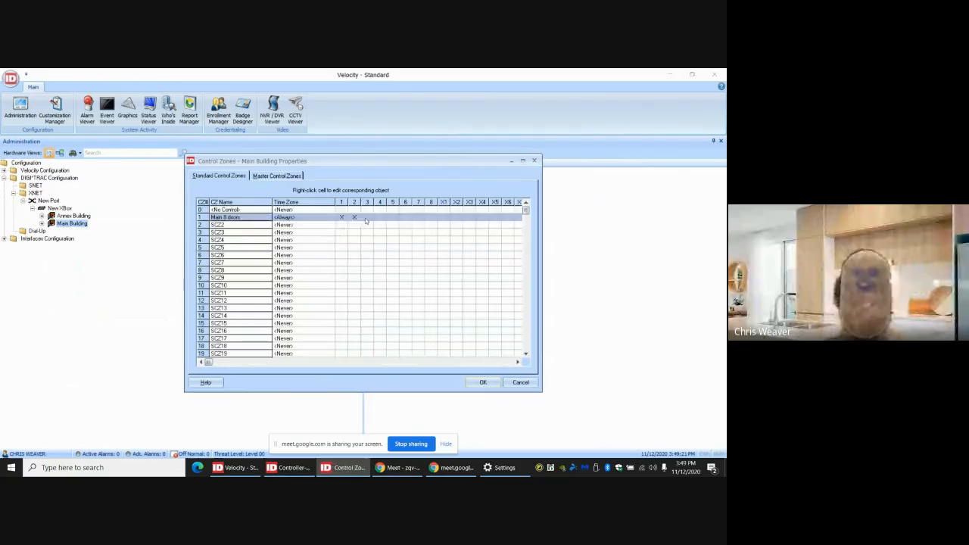
pyautogui.click(366, 218)
pyautogui.click(377, 219)
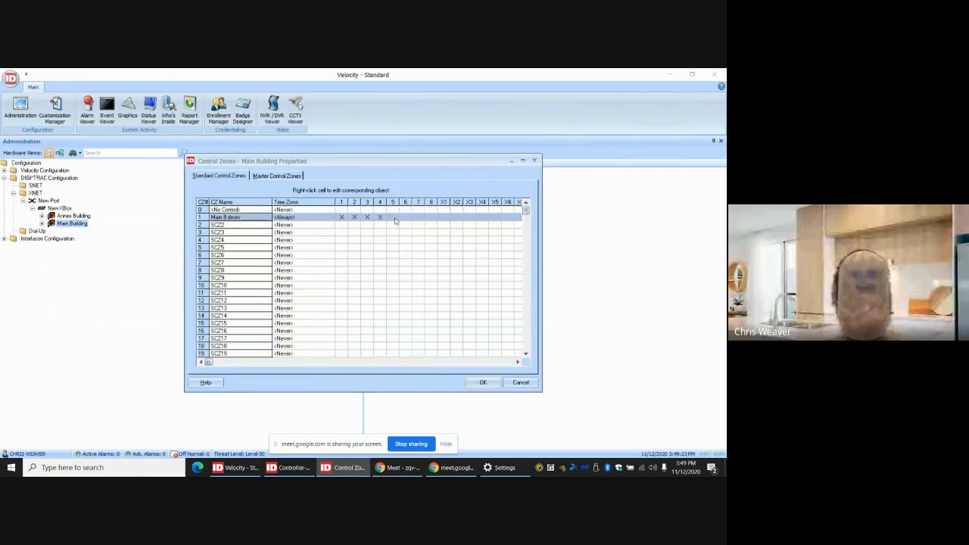
pyautogui.click(394, 219)
pyautogui.click(408, 218)
pyautogui.click(418, 218)
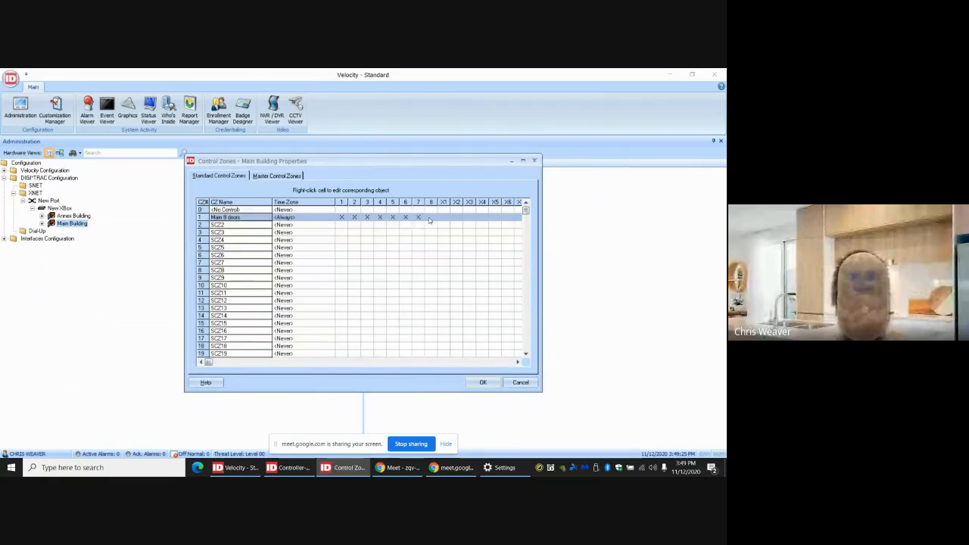
pyautogui.click(431, 218)
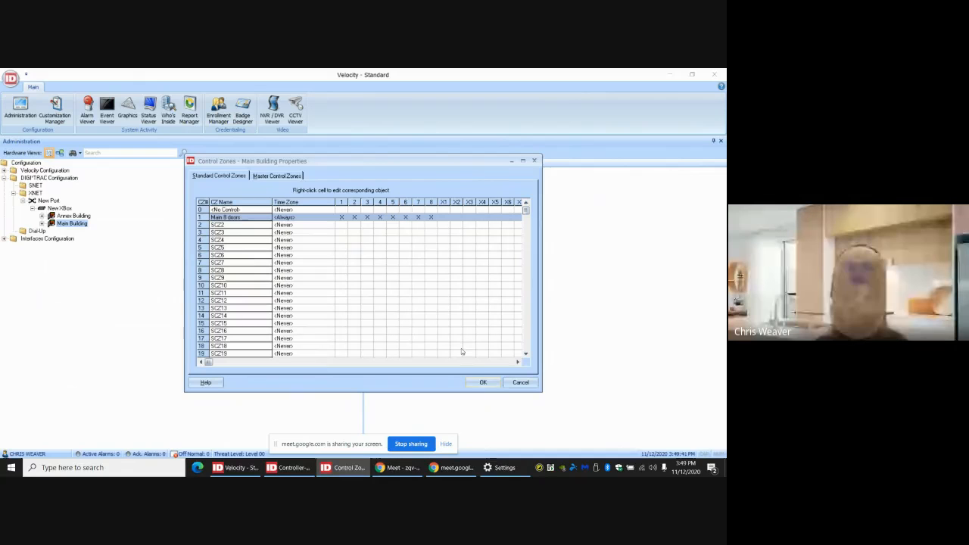
pyautogui.click(482, 382)
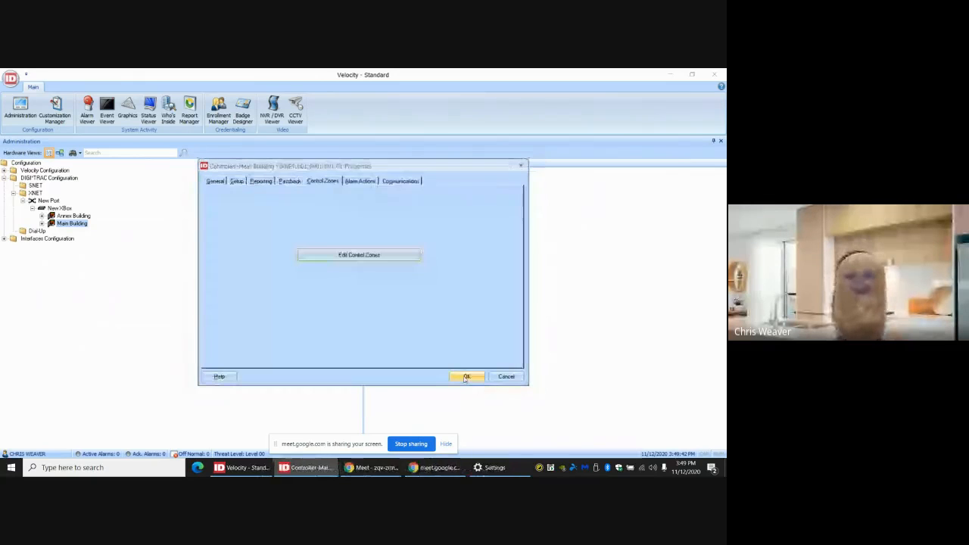
pyautogui.click(464, 378)
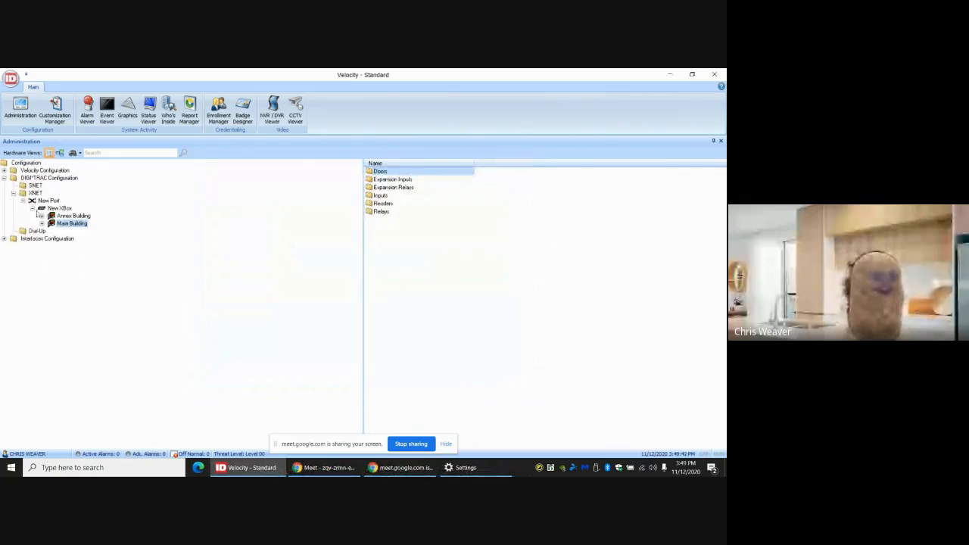
# Collapse the DIGI*TRAC Configuration tree and open the Credential Templates folder under Velocity Configuration
pyautogui.click(32, 208)
pyautogui.click(23, 201)
pyautogui.click(13, 193)
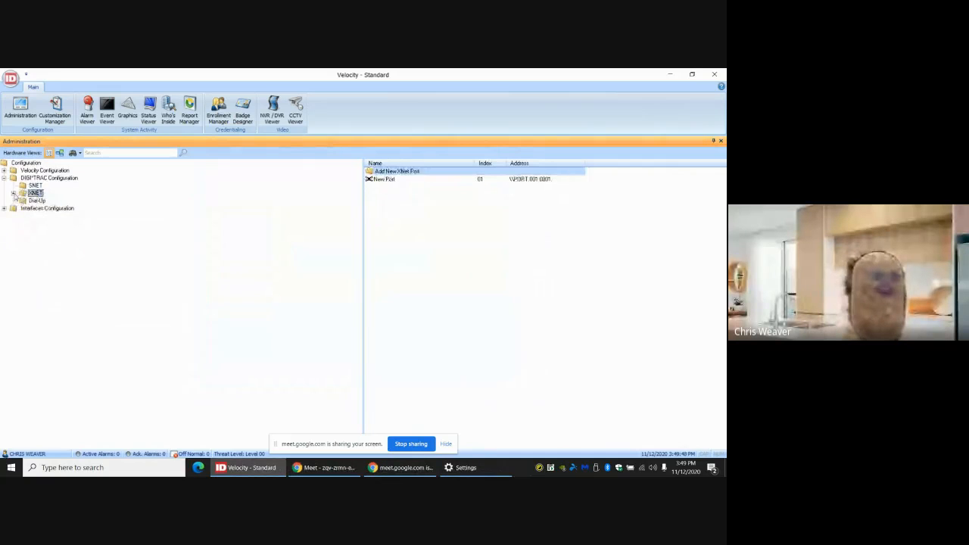
pyautogui.click(4, 178)
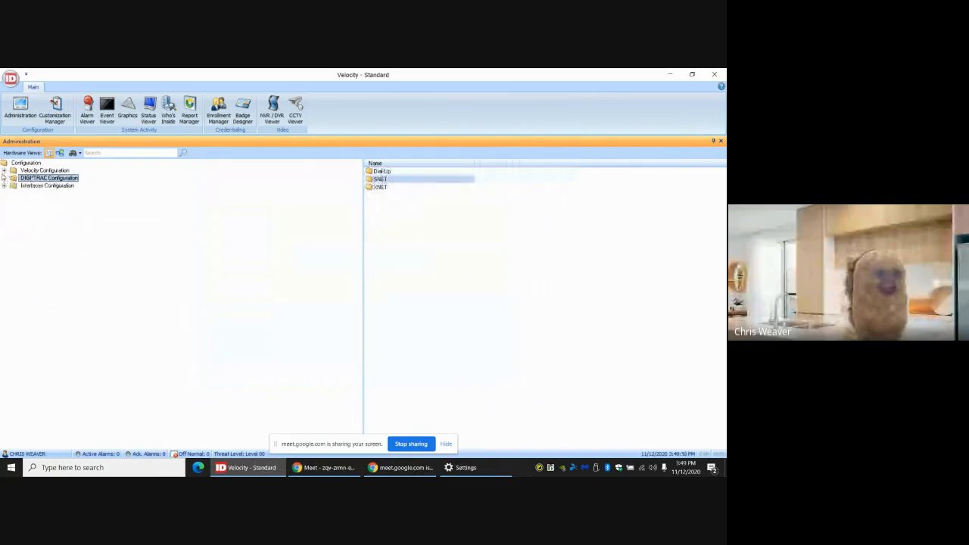
pyautogui.click(4, 171)
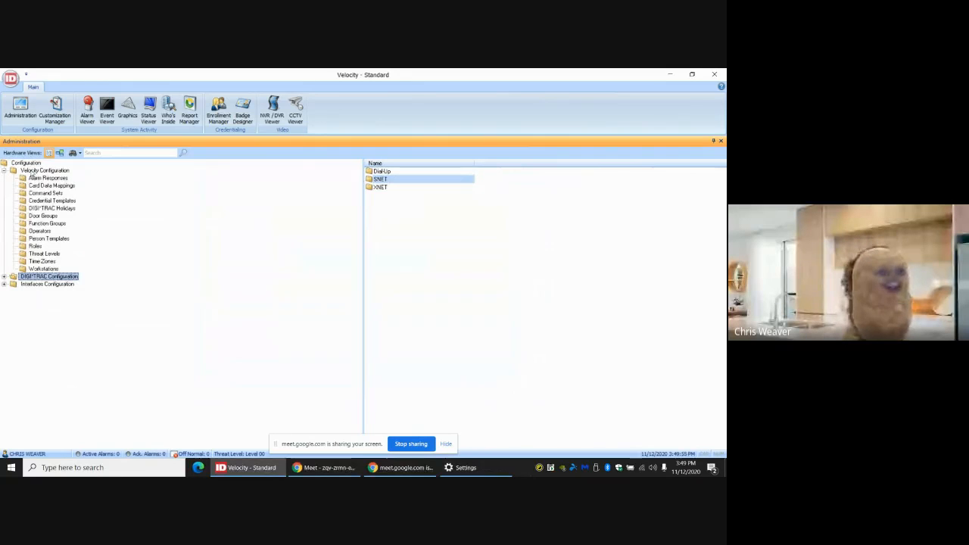
pyautogui.click(34, 171)
pyautogui.click(50, 201)
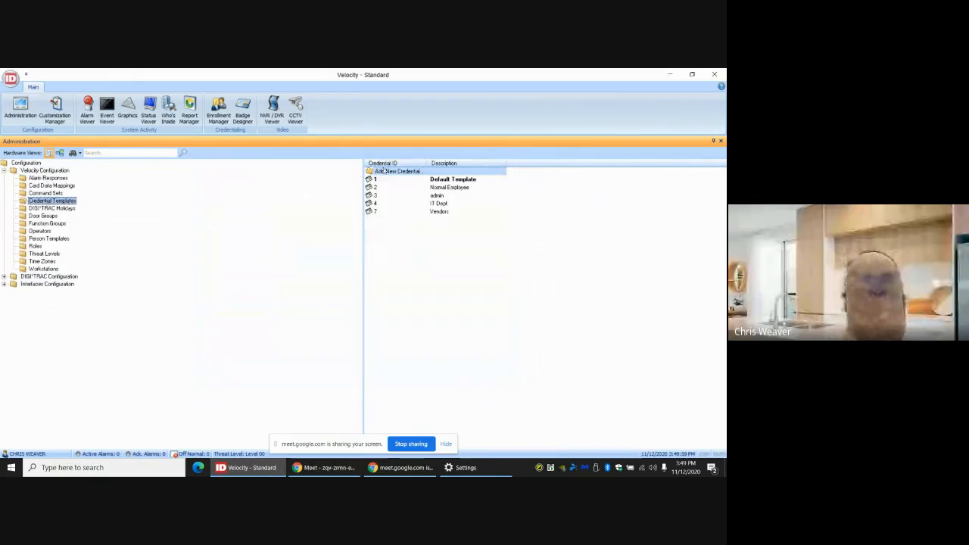
# Start a new credential template with the description "Lockdown ACTIVE" and set its IDF to 2-Card
pyautogui.click(385, 173)
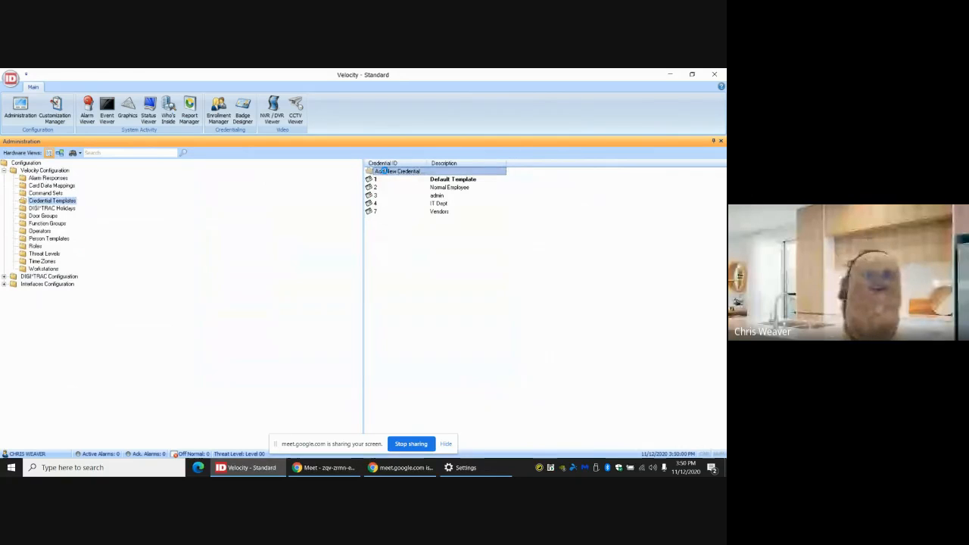
pyautogui.doubleClick(384, 171)
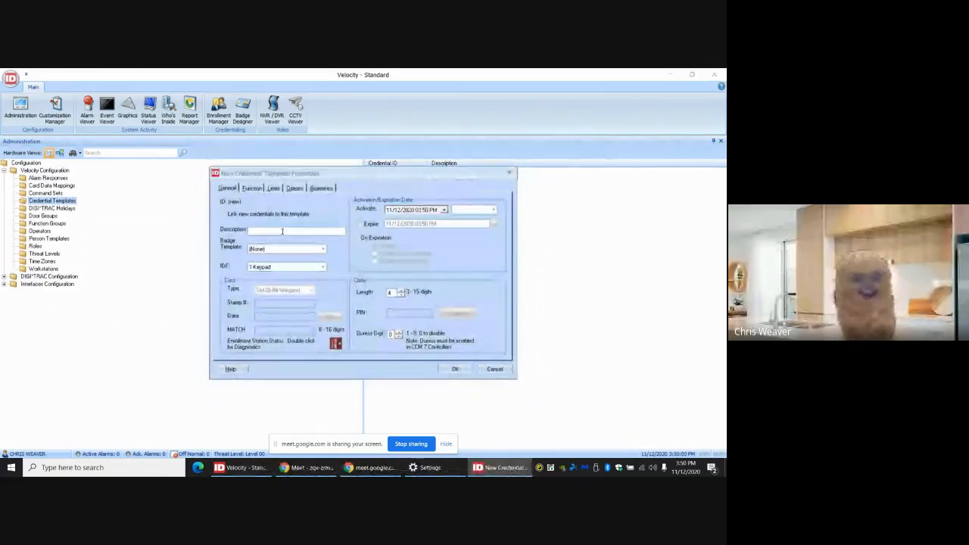
pyautogui.write('Lo')
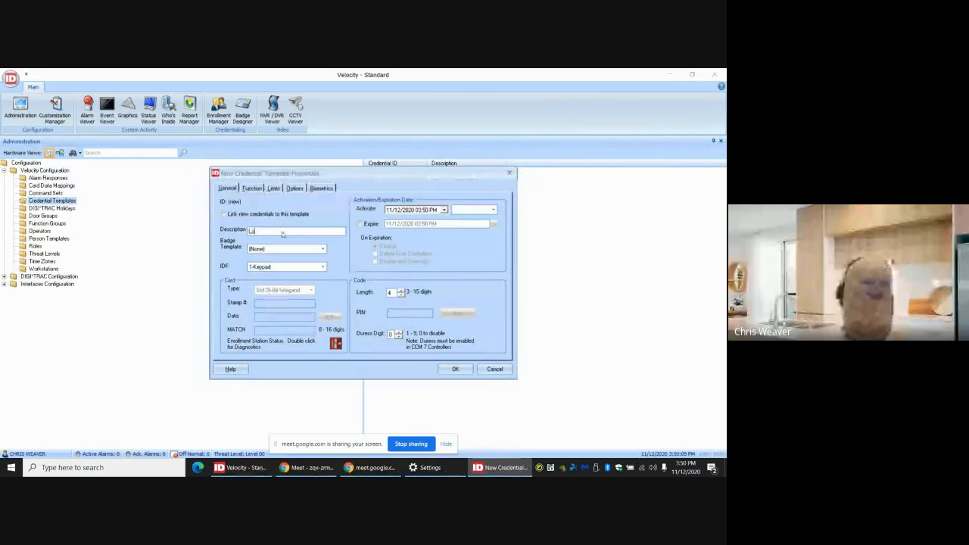
pyautogui.write('ckdown ACTIVE')
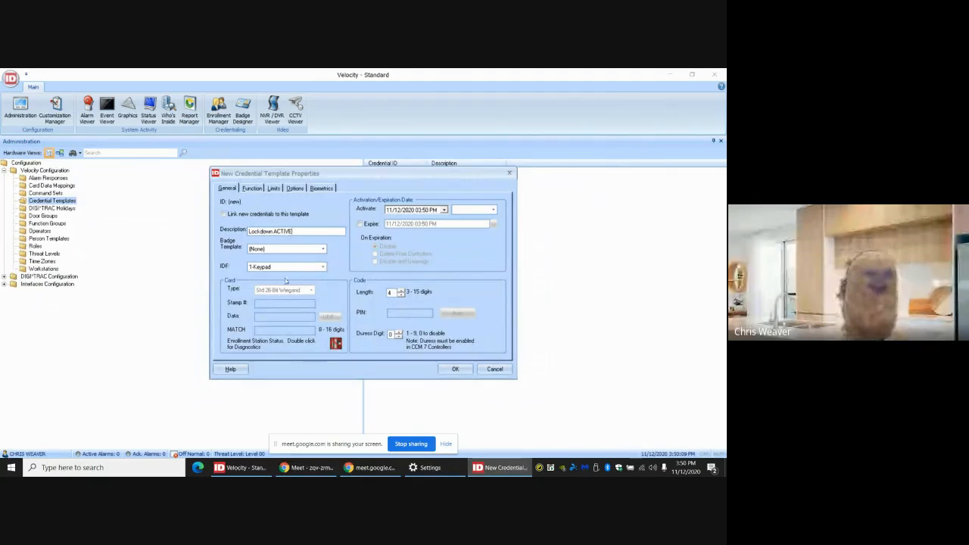
pyautogui.click(272, 267)
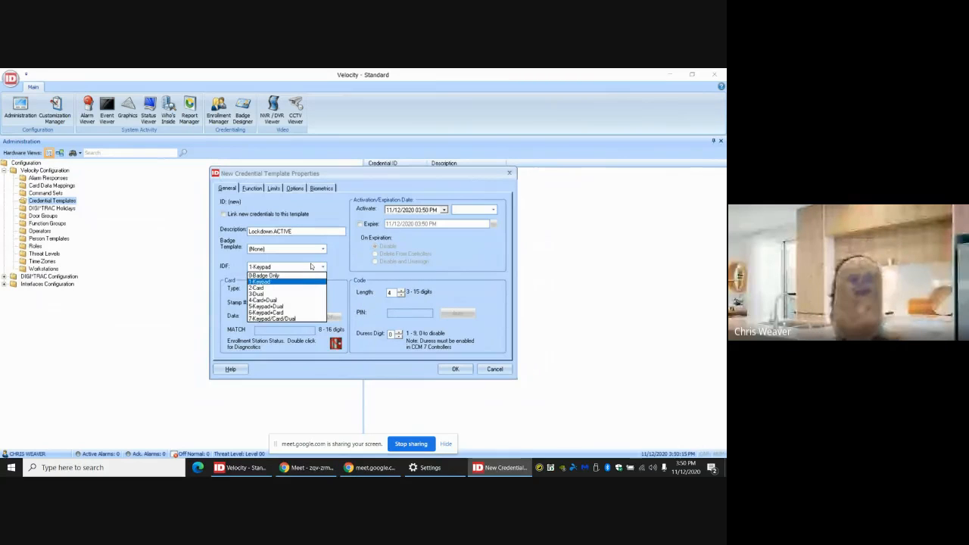
pyautogui.click(260, 288)
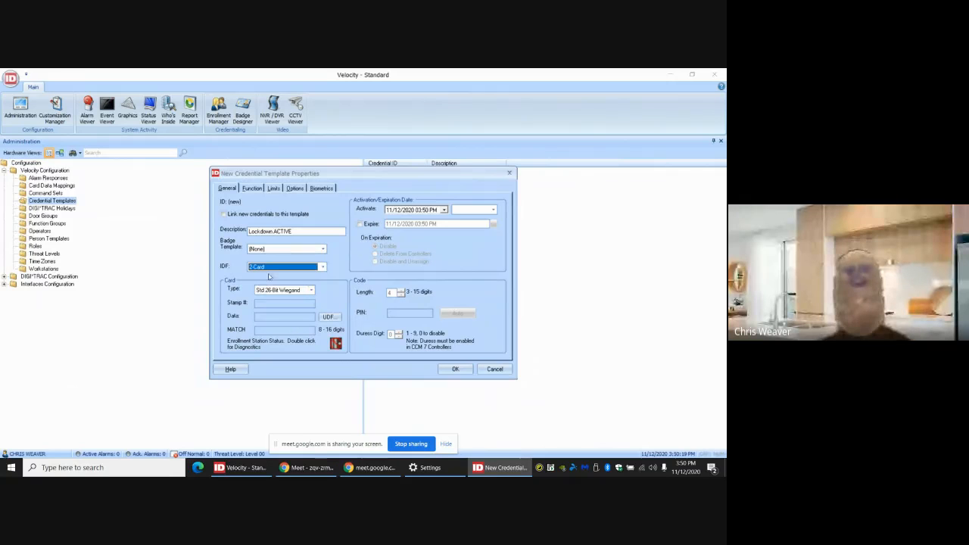
# Try the IDF options 1-Keypad, 6-Keypad+Card and 3-Dual for the template, and return it to 2-Card
pyautogui.click(269, 270)
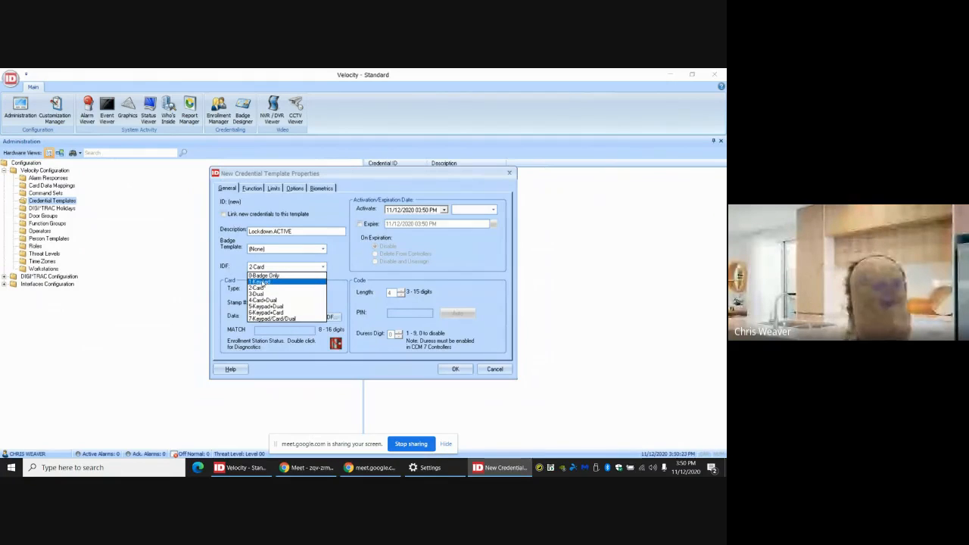
pyautogui.click(262, 282)
pyautogui.click(262, 269)
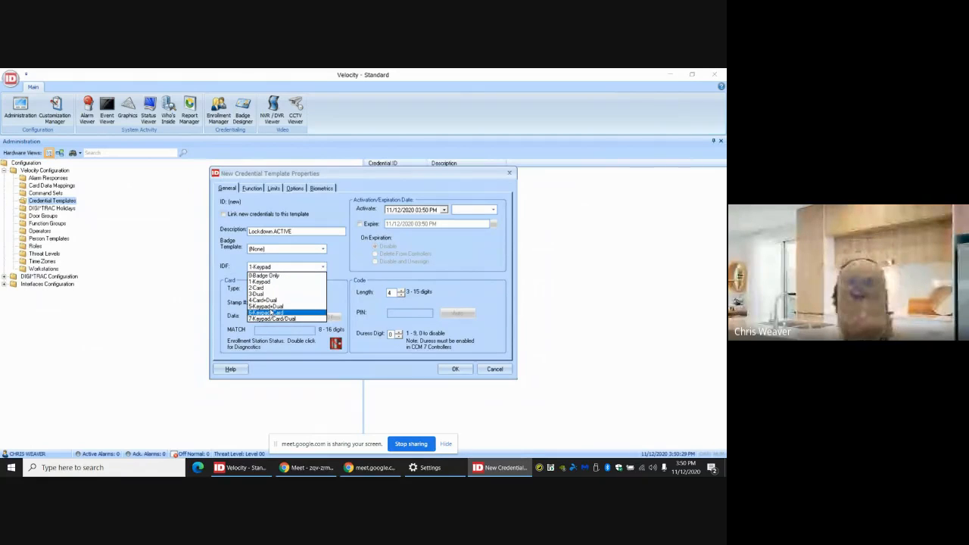
pyautogui.click(271, 312)
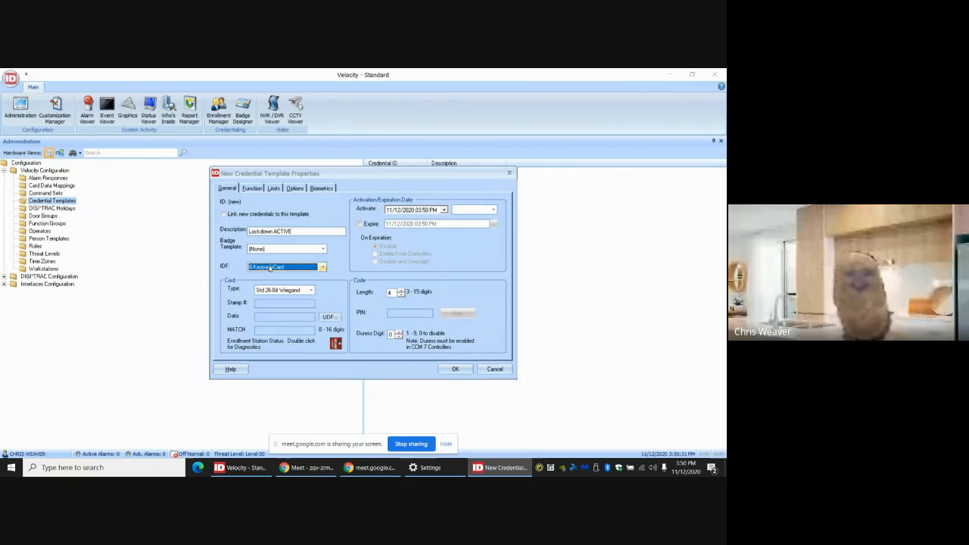
pyautogui.click(271, 267)
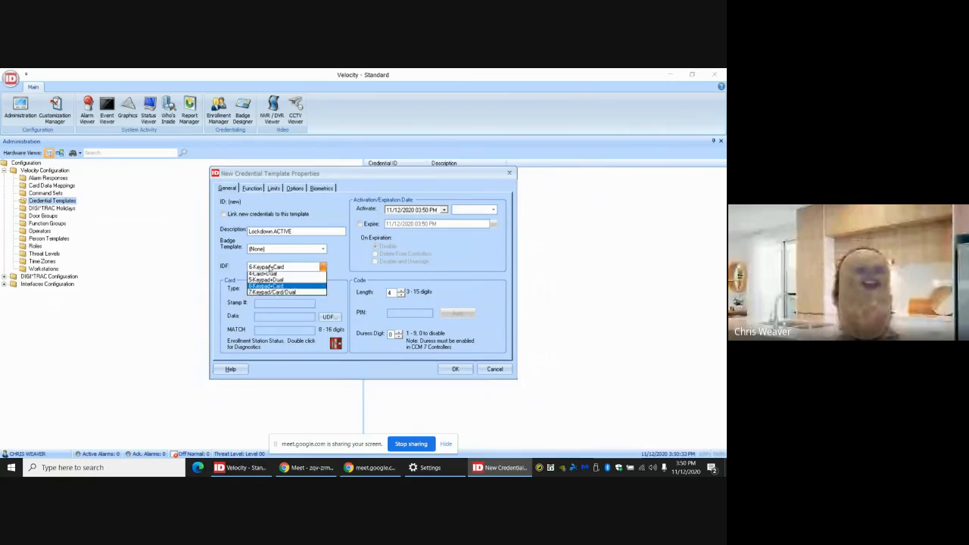
pyautogui.press('Up')
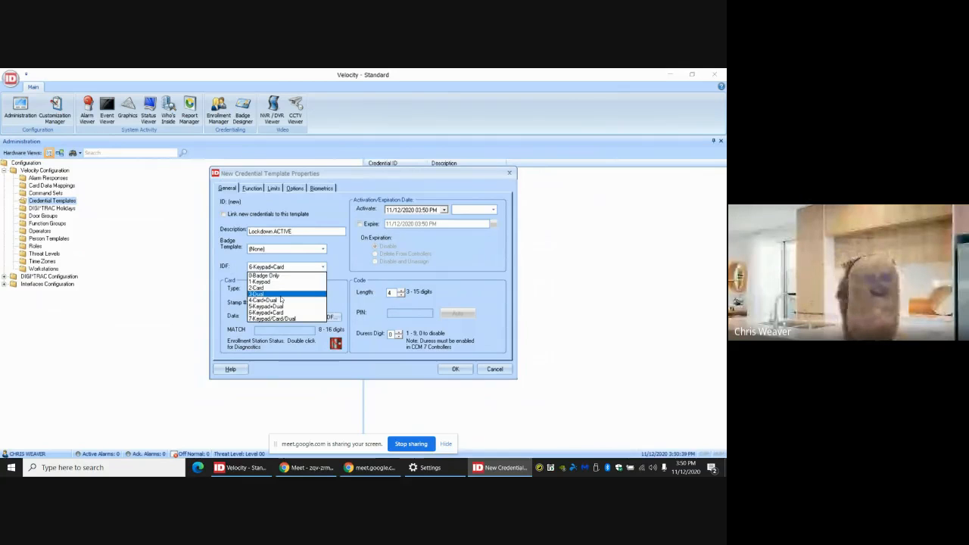
pyautogui.press('Return')
pyautogui.click(287, 265)
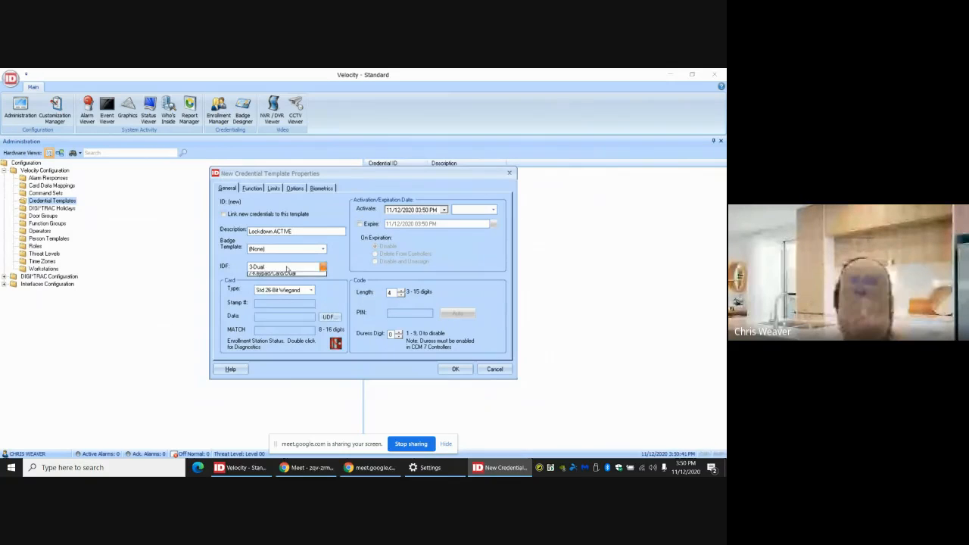
pyautogui.click(281, 288)
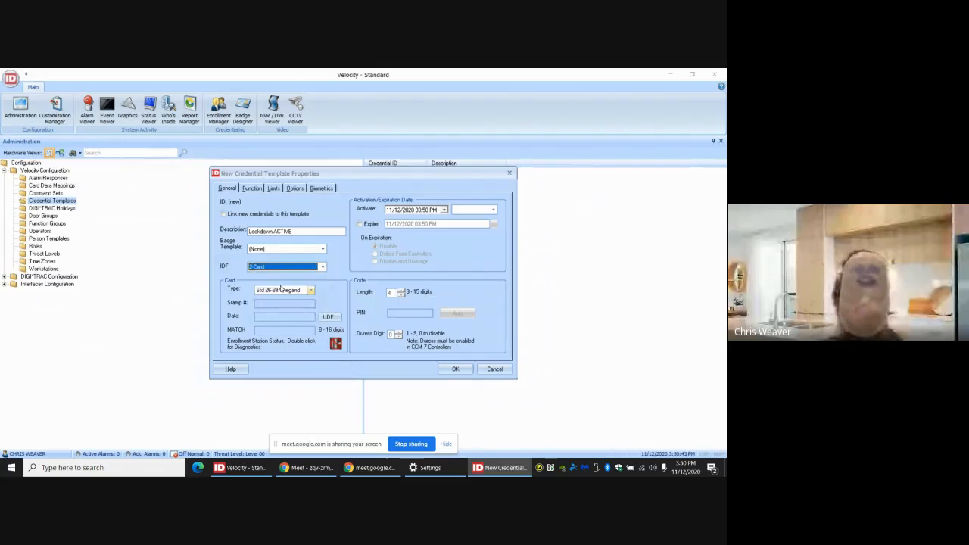
# Start adding a function to the credential template with the category Relay and the function Lock Down
pyautogui.click(252, 189)
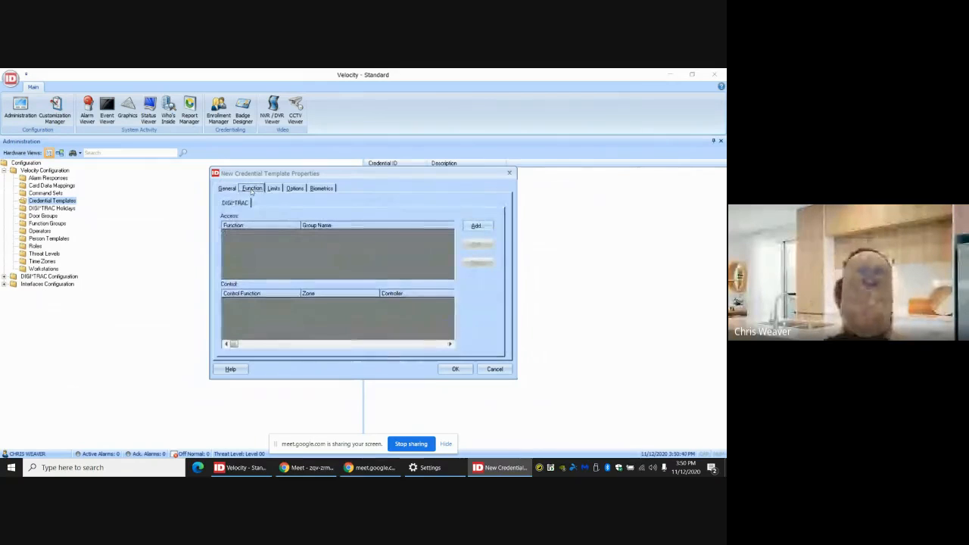
pyautogui.click(475, 227)
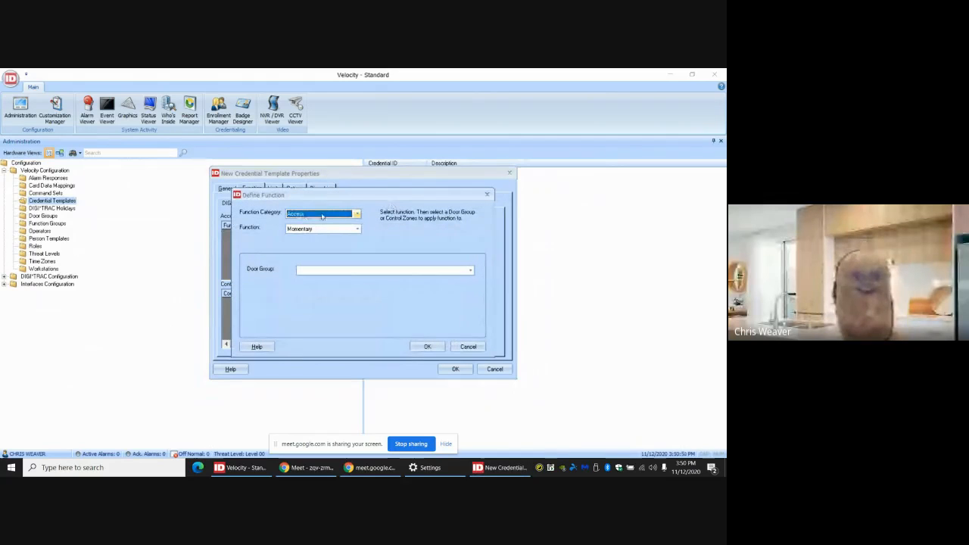
pyautogui.click(337, 217)
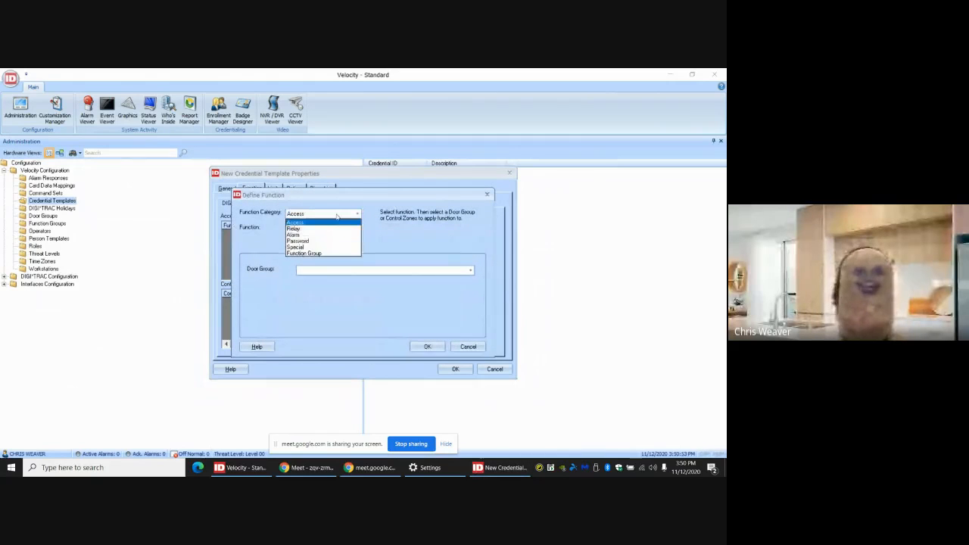
pyautogui.click(337, 229)
pyautogui.click(337, 229)
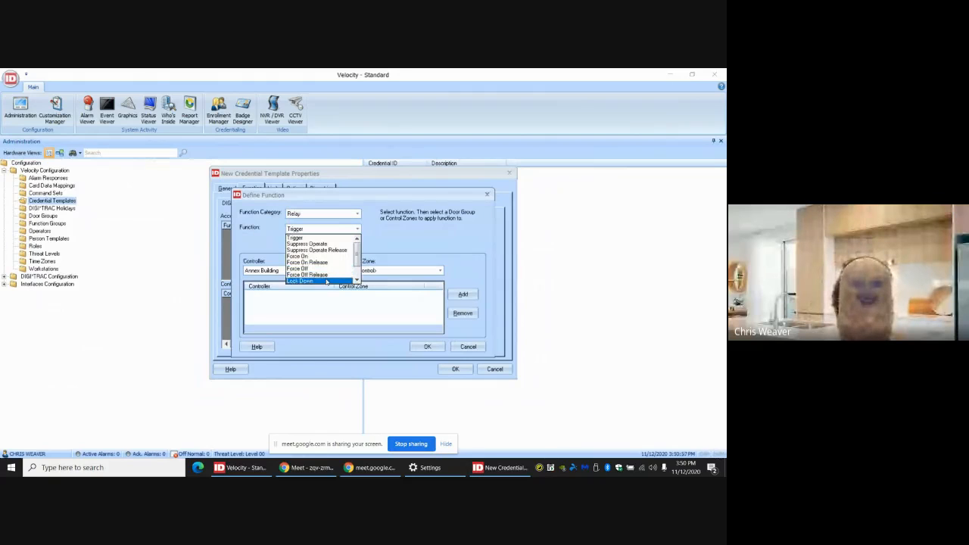
pyautogui.click(326, 281)
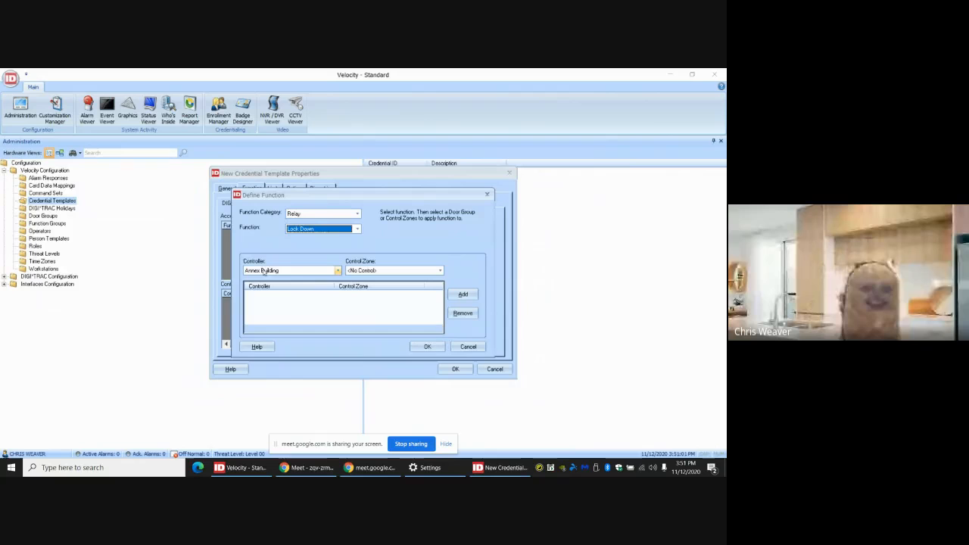
# Add the Annex Building controller's "Annex 4 doors" control zone to the Lock Down function
pyautogui.click(300, 271)
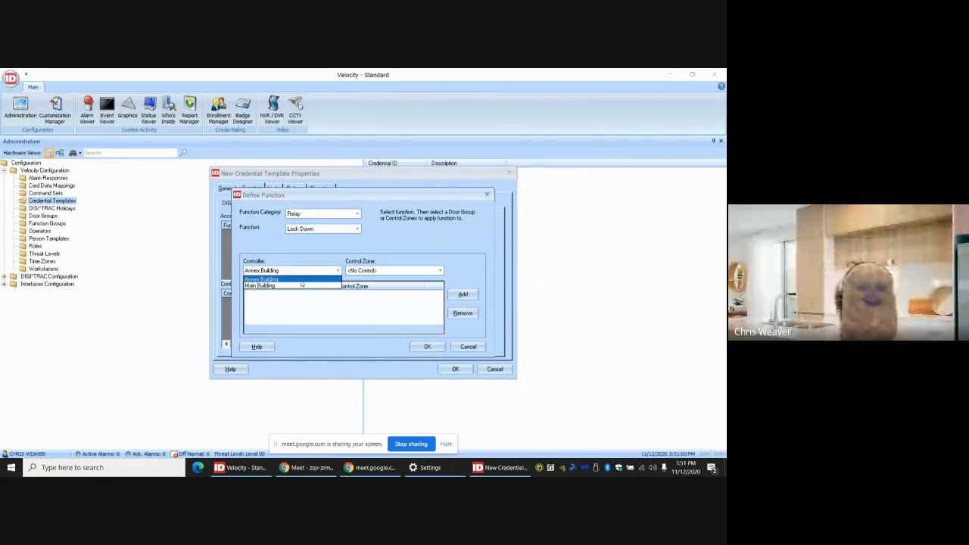
pyautogui.click(301, 280)
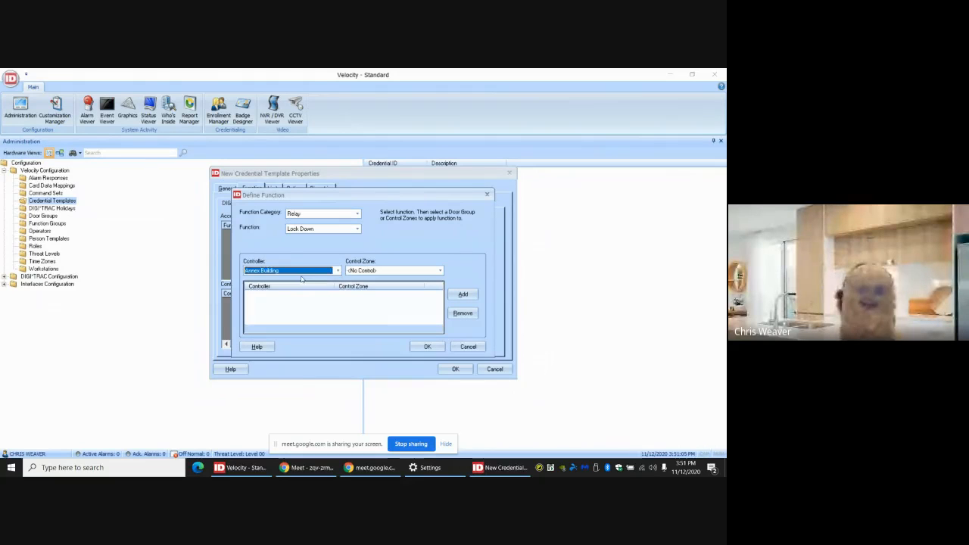
pyautogui.click(373, 272)
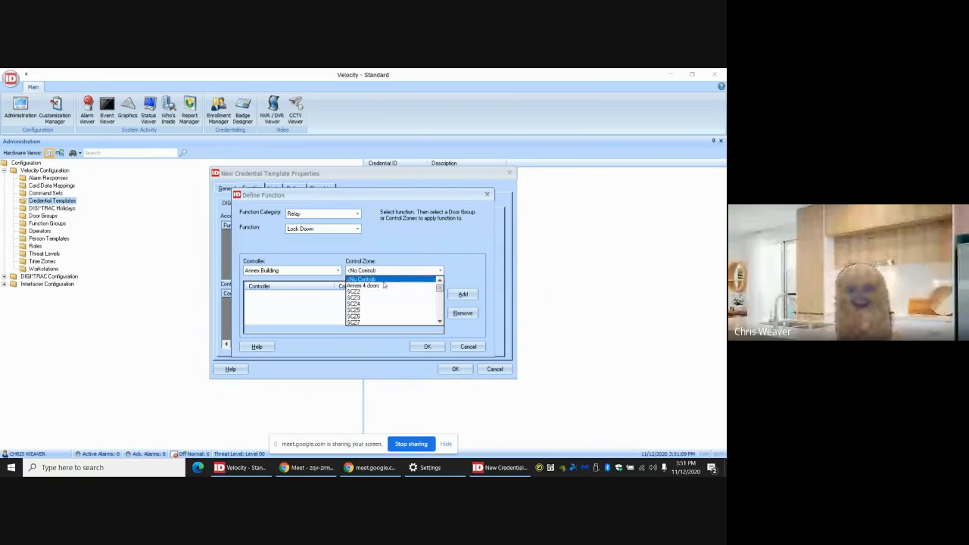
pyautogui.click(386, 287)
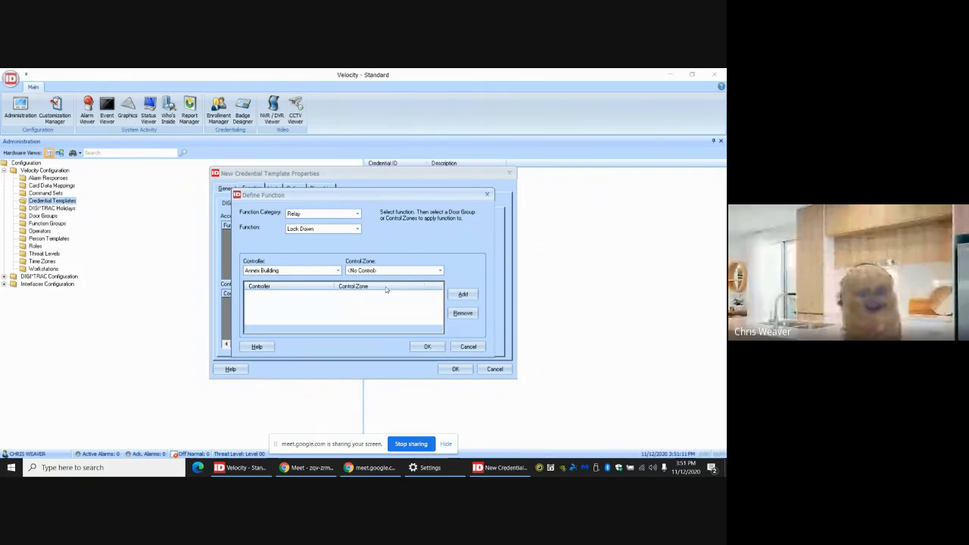
pyautogui.click(454, 296)
pyautogui.click(454, 299)
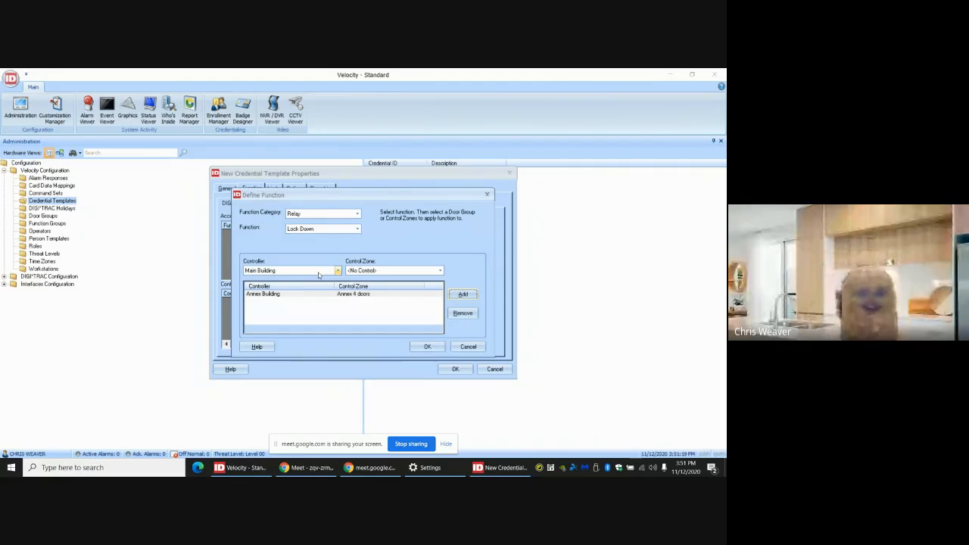
# Add the Main Building controller's "Main 8 doors" control zone to the Lock Down function and save the "Lockdown ACTIVE" template
pyautogui.click(376, 271)
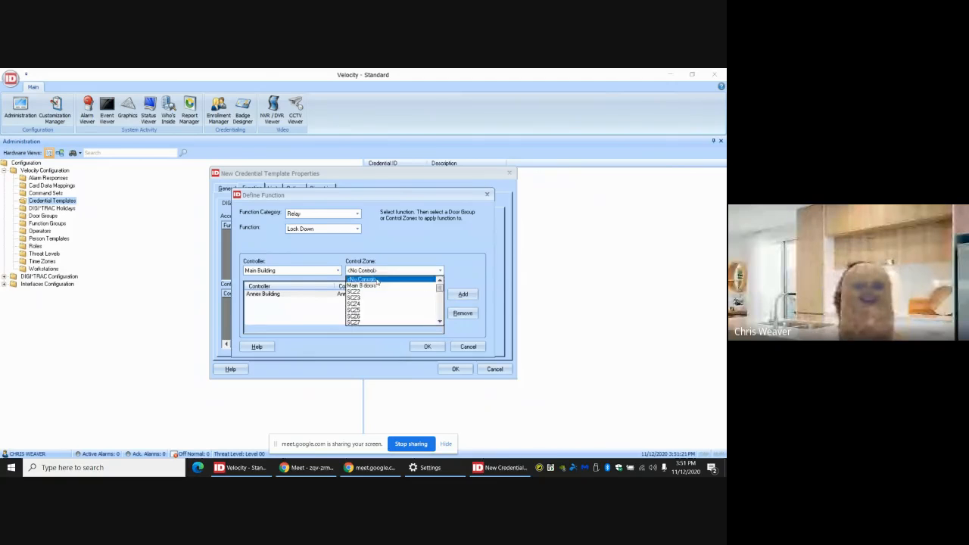
pyautogui.click(377, 284)
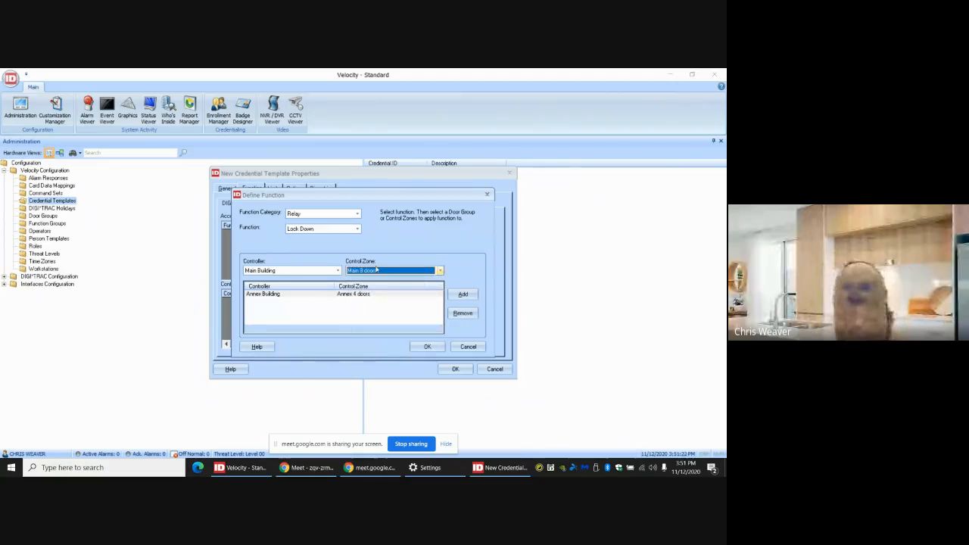
pyautogui.click(462, 294)
pyautogui.click(344, 302)
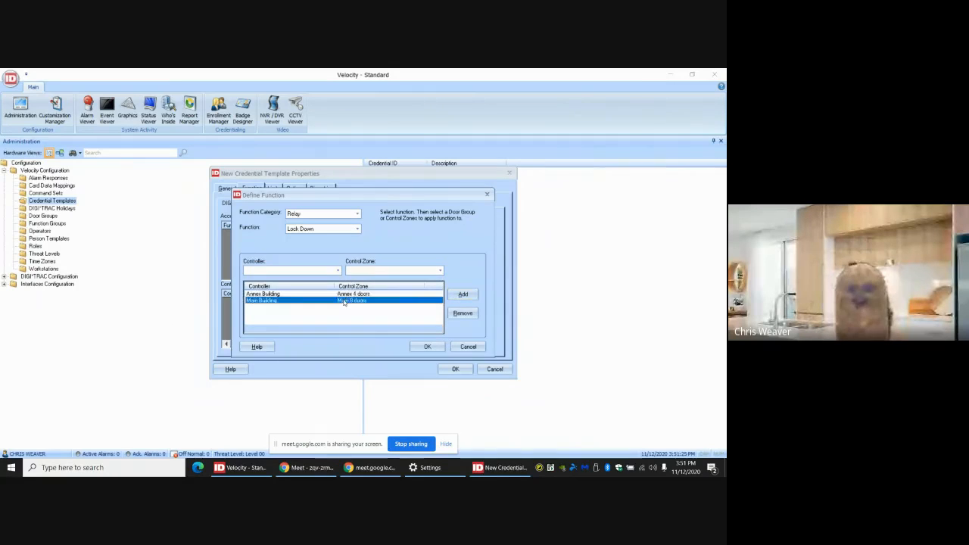
pyautogui.click(427, 347)
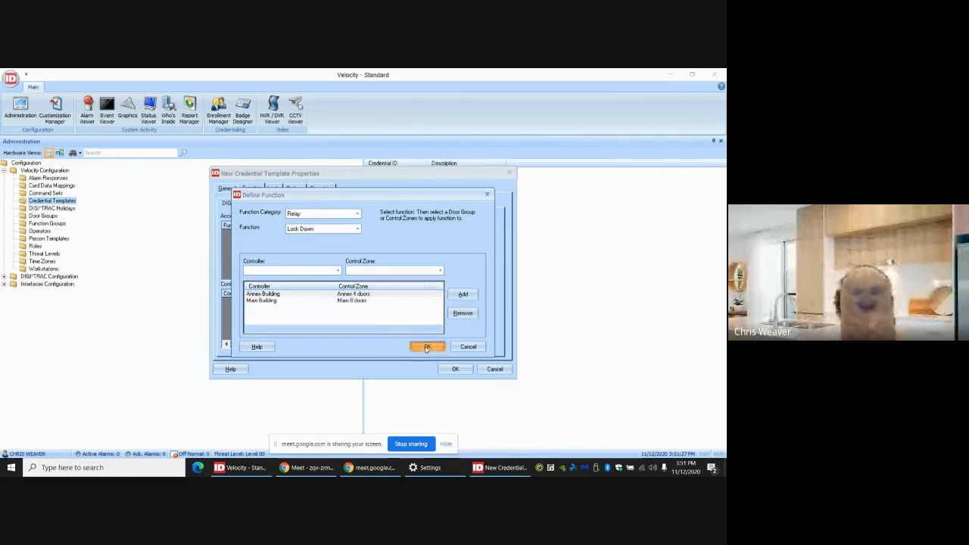
pyautogui.click(455, 369)
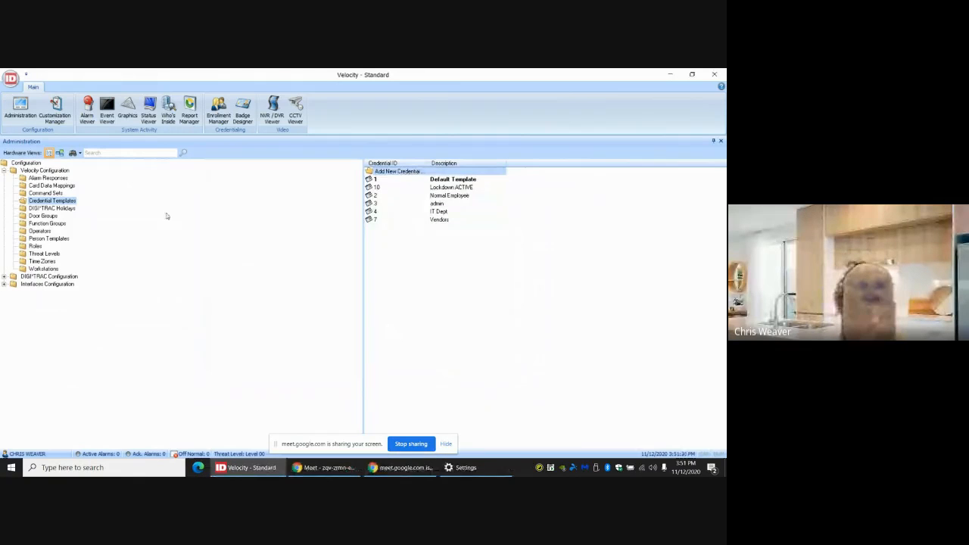
pyautogui.click(436, 190)
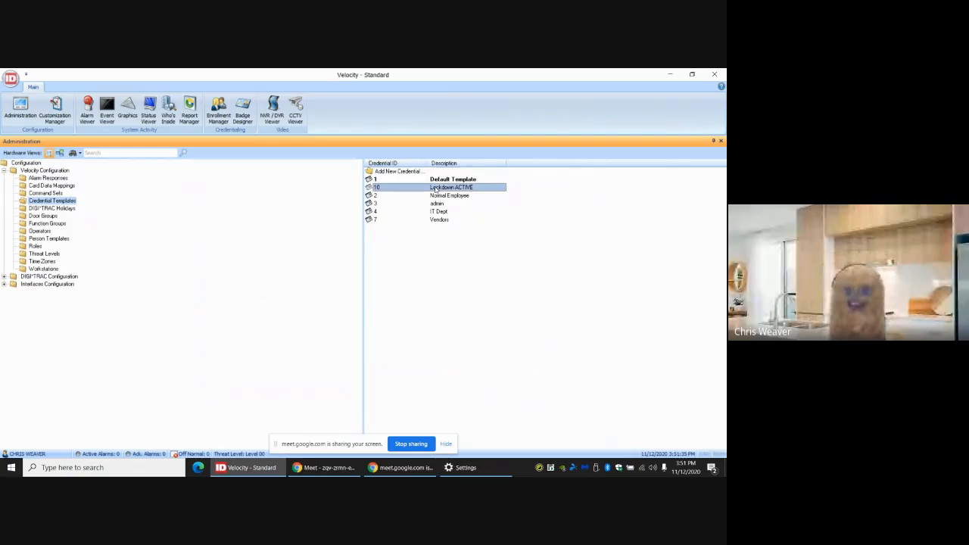
# Start another new credential template with the description "Lockdown RELEASE" and set its IDF to 2-Card
pyautogui.doubleClick(394, 173)
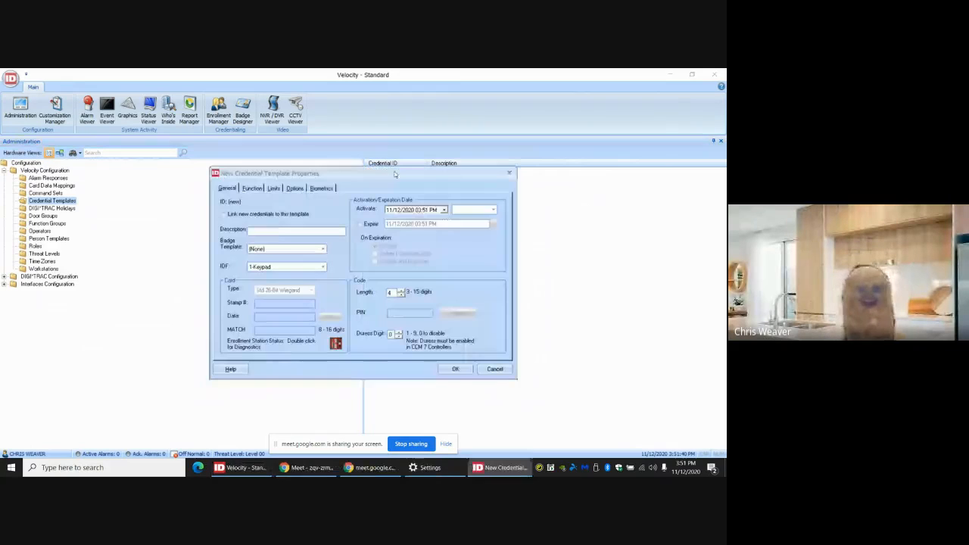
pyautogui.click(277, 235)
pyautogui.write('Lockdo')
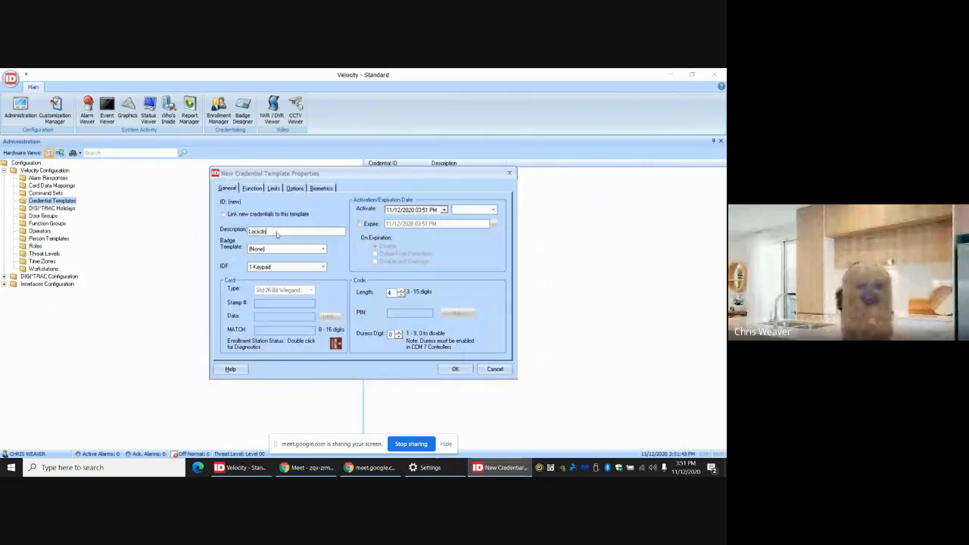
pyautogui.write('wn RELEAS')
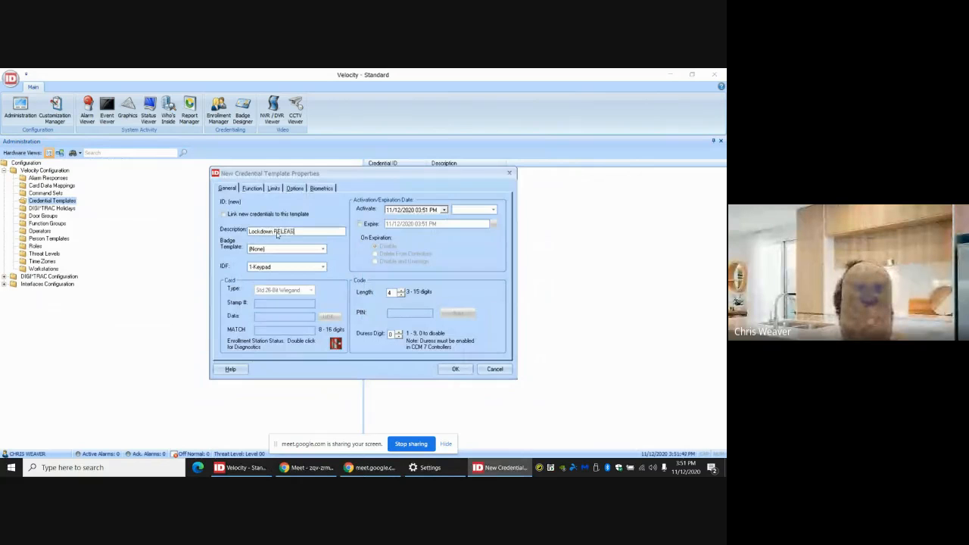
pyautogui.write('E')
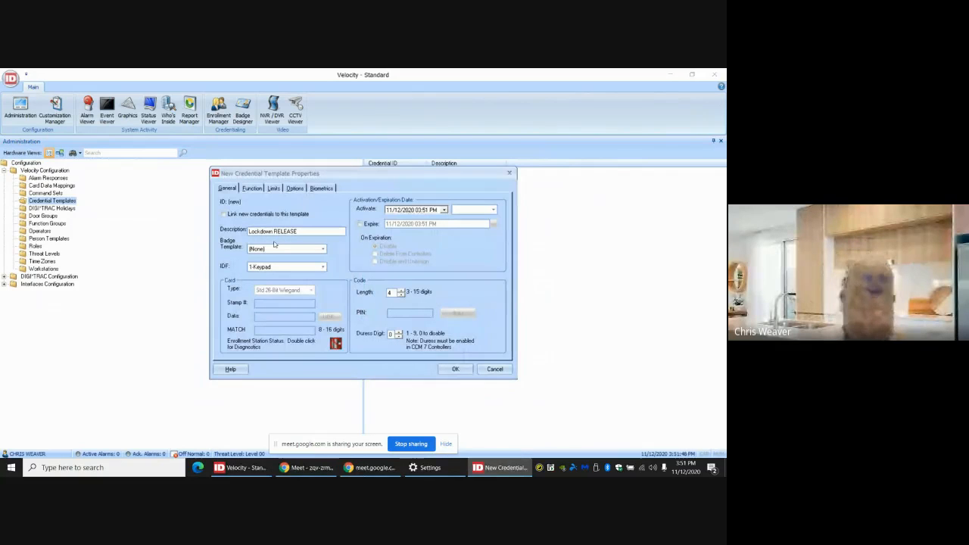
pyautogui.click(284, 266)
pyautogui.click(281, 289)
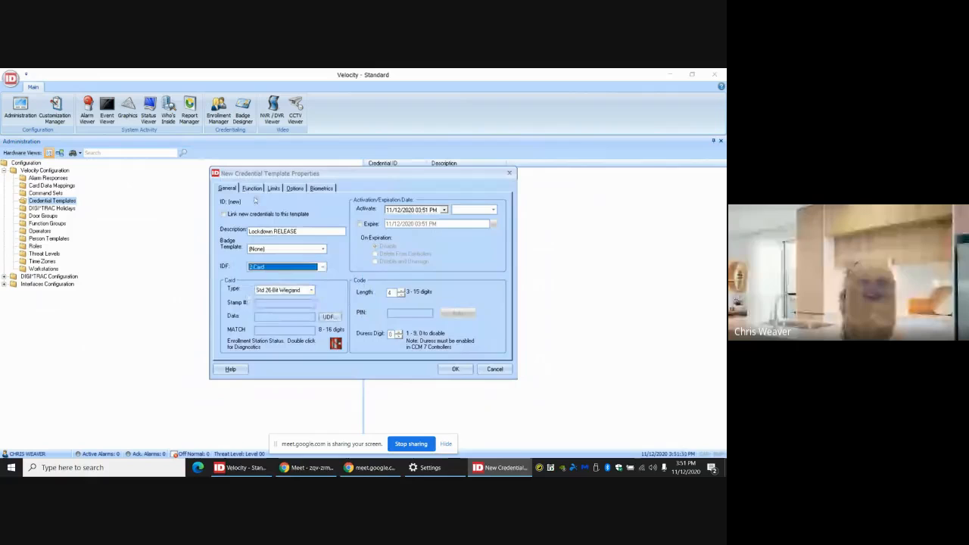
# Start adding a function to the "Lockdown RELEASE" template with the category Relay and the function Lock Down Release
pyautogui.click(253, 189)
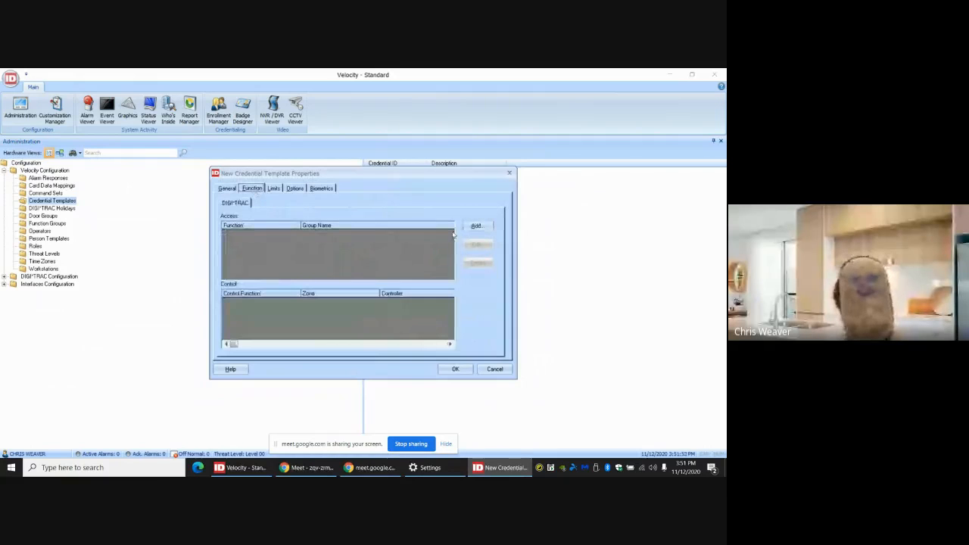
pyautogui.click(477, 226)
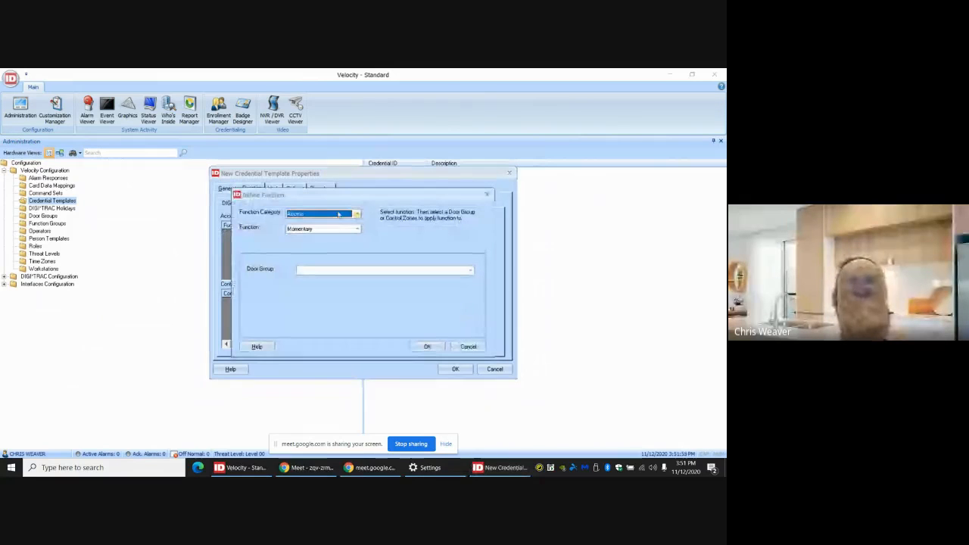
pyautogui.click(337, 215)
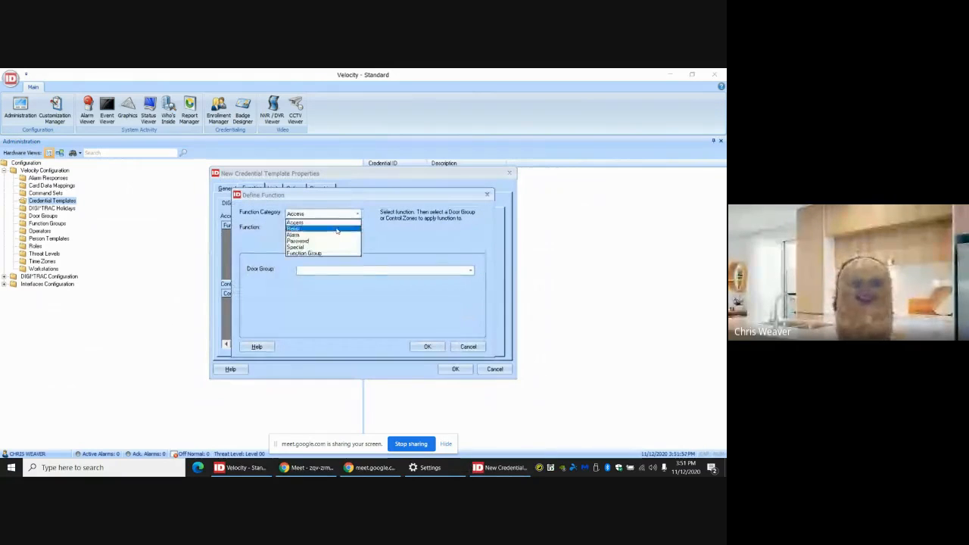
pyautogui.click(337, 229)
pyautogui.click(336, 229)
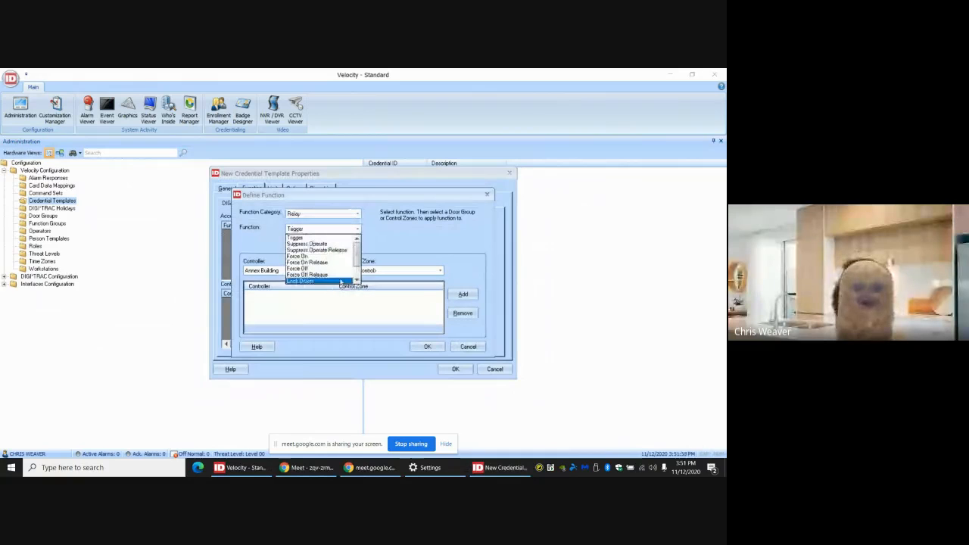
pyautogui.scroll(-1, 337, 279)
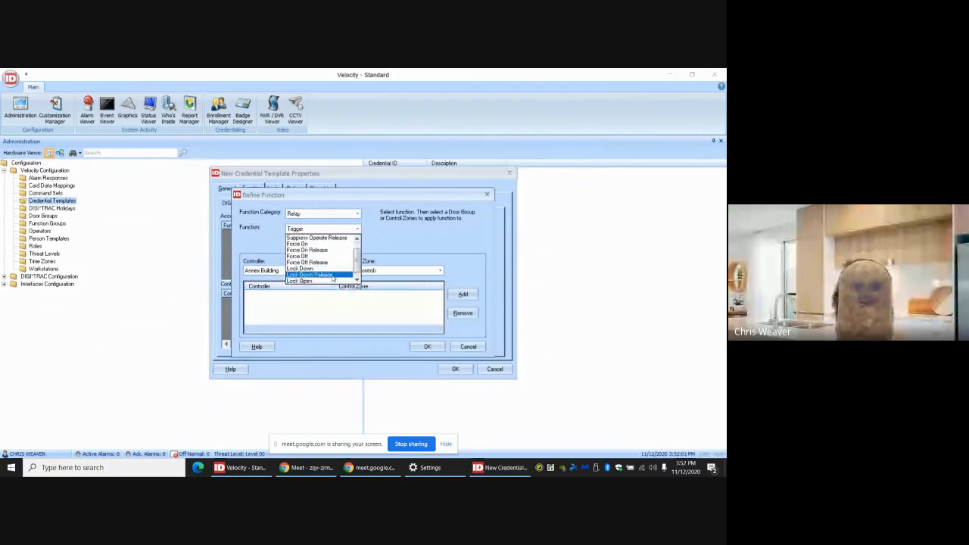
pyautogui.click(332, 274)
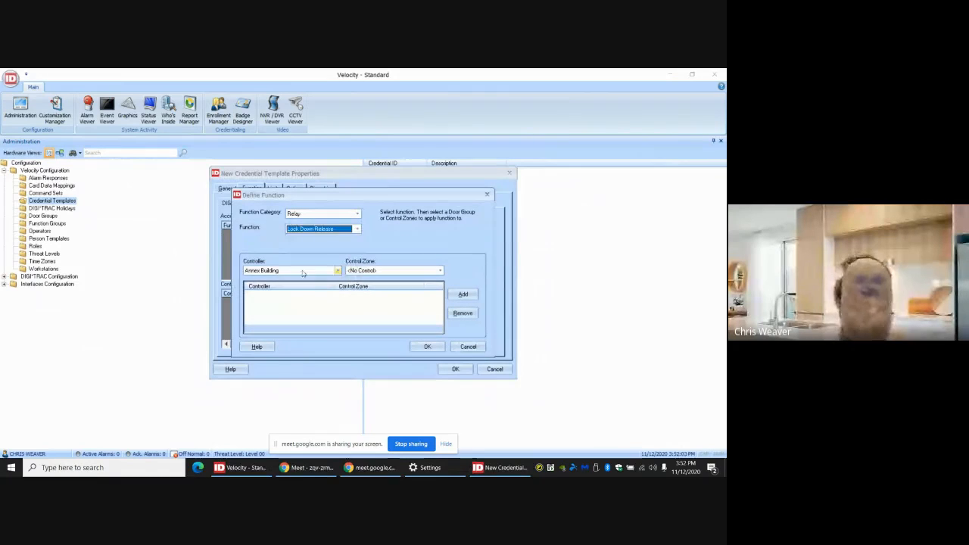
# Add the "Annex 4 doors" and "Main 8 doors" control zones of the Annex and Main Building controllers to the function and save the template
pyautogui.click(376, 270)
pyautogui.click(381, 286)
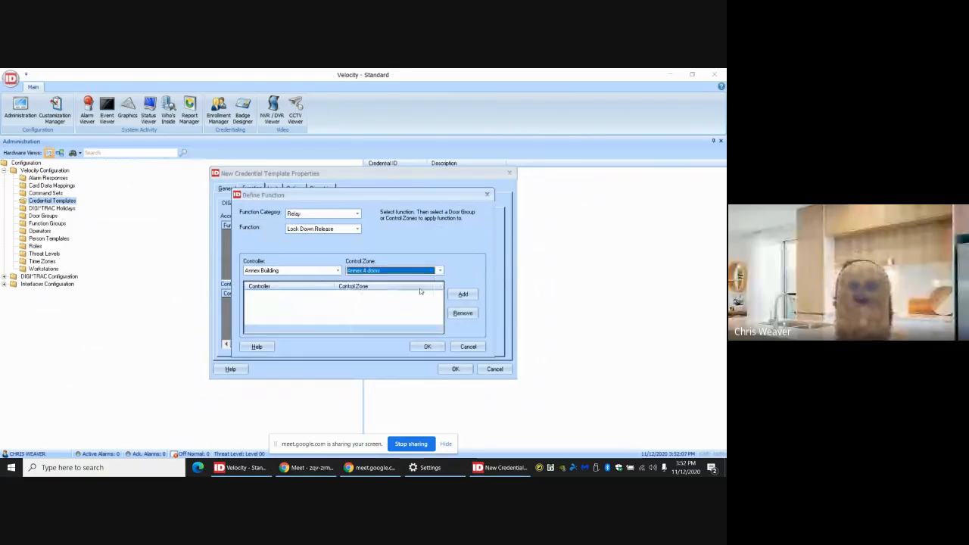
pyautogui.click(462, 294)
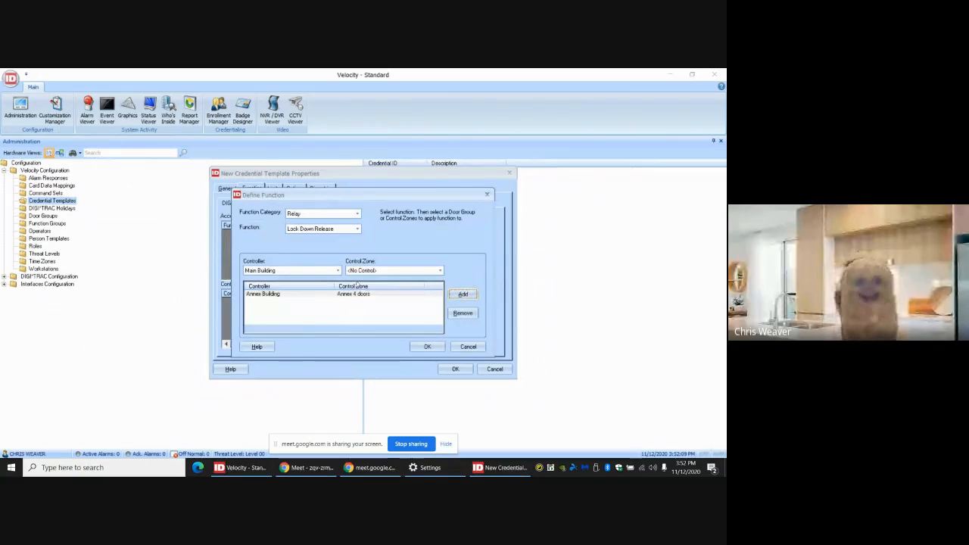
pyautogui.click(375, 270)
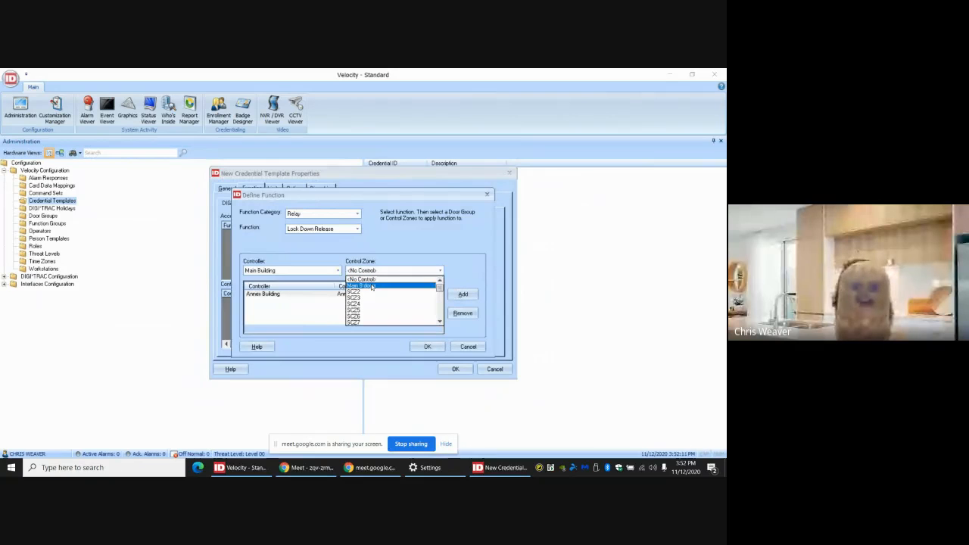
pyautogui.click(372, 287)
pyautogui.click(462, 294)
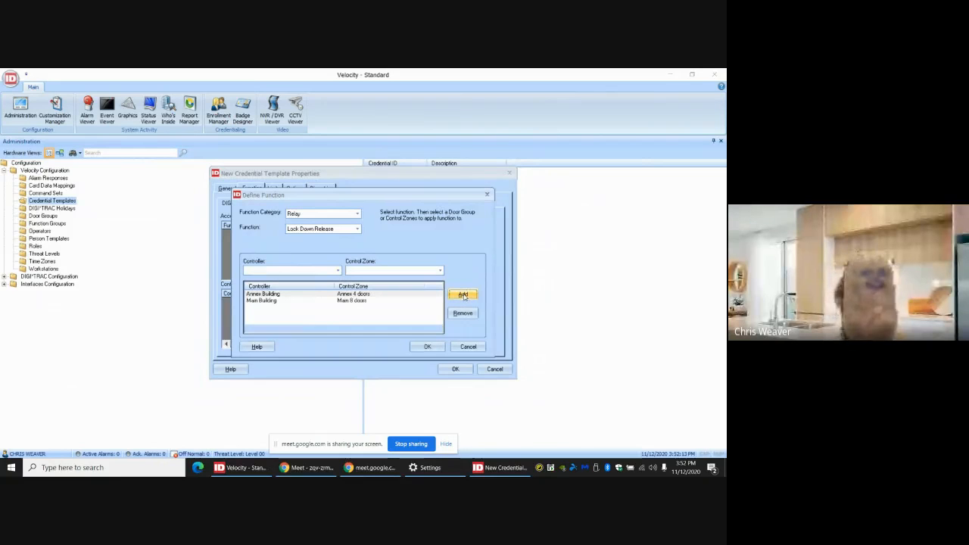
pyautogui.click(436, 346)
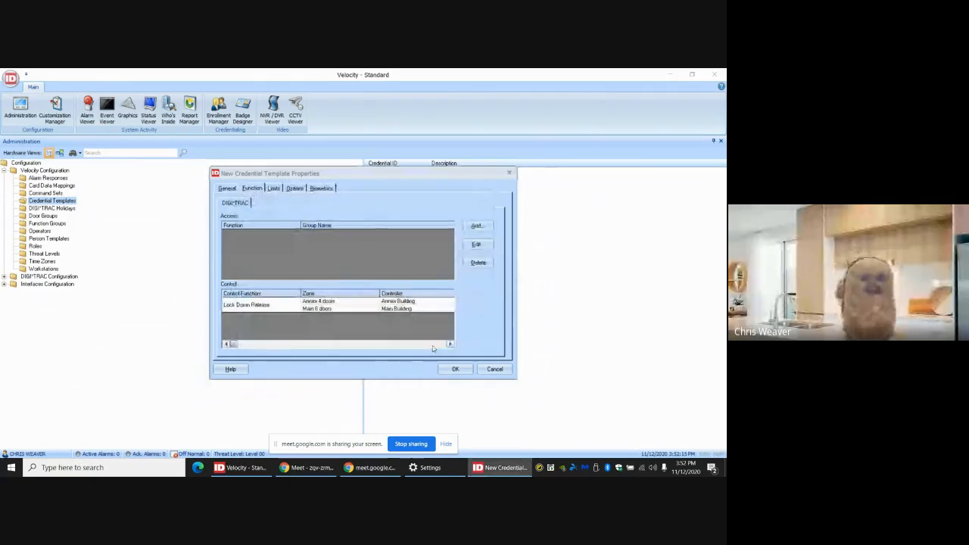
pyautogui.click(452, 369)
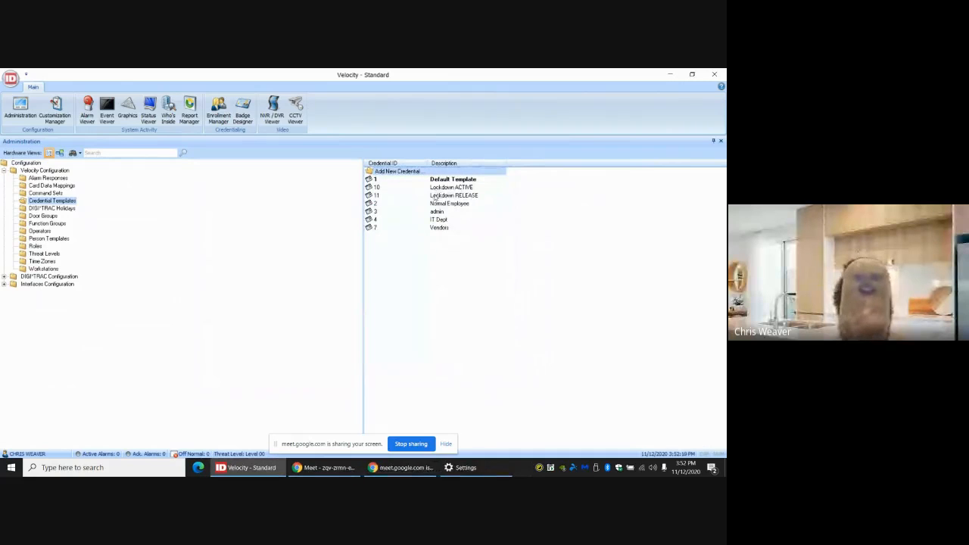
# Open Enrollment Manager and try a new credential from the "Lockdown ACTIVE" template for the first listed person
pyautogui.click(219, 113)
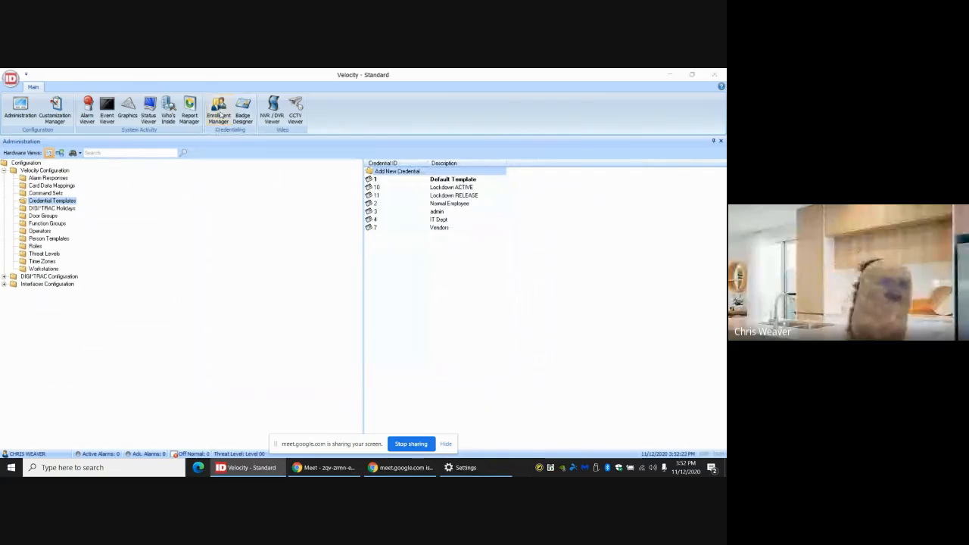
pyautogui.click(174, 197)
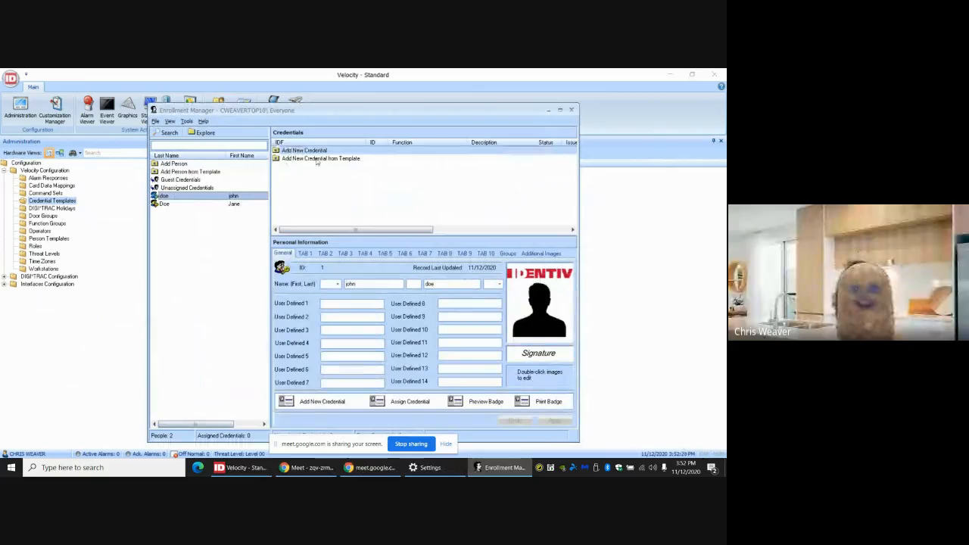
pyautogui.click(317, 159)
pyautogui.doubleClick(317, 159)
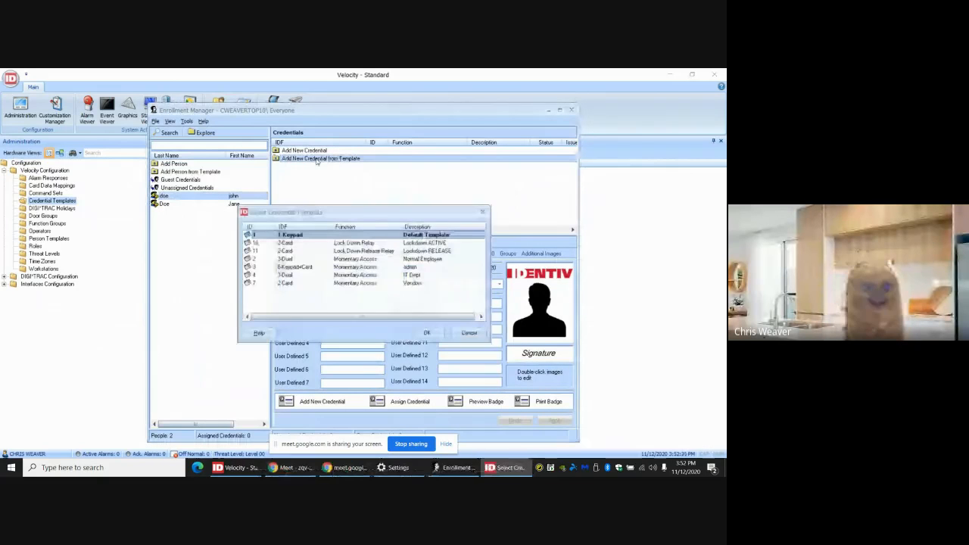
pyautogui.click(417, 242)
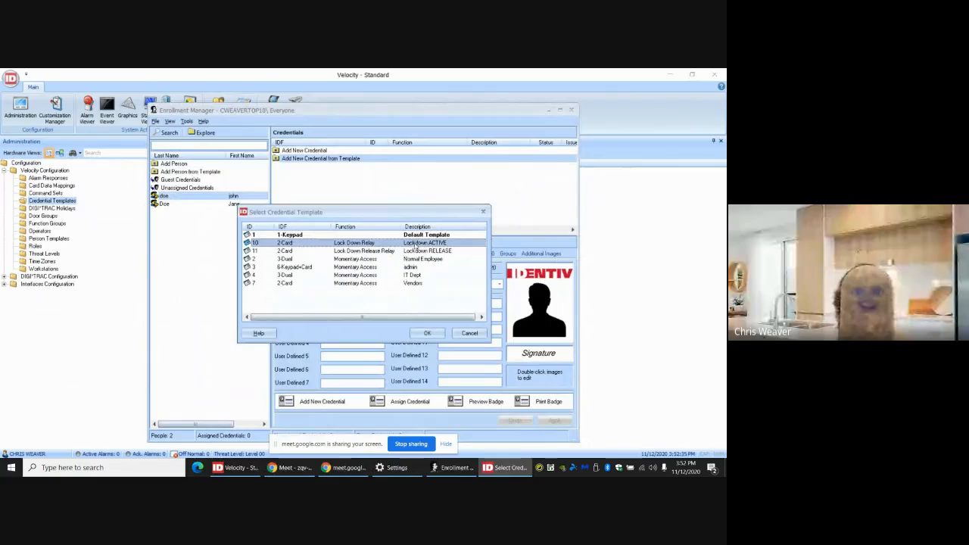
pyautogui.click(427, 334)
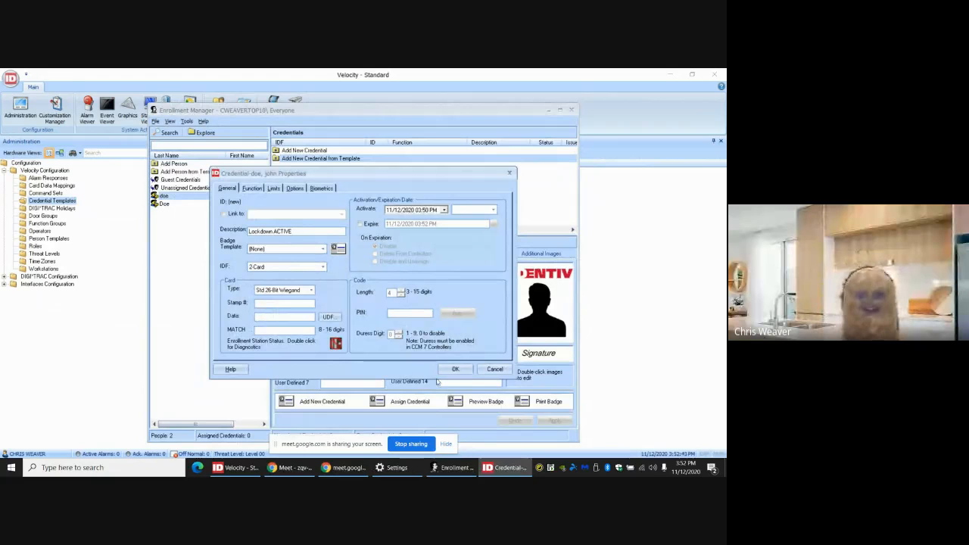
pyautogui.click(458, 369)
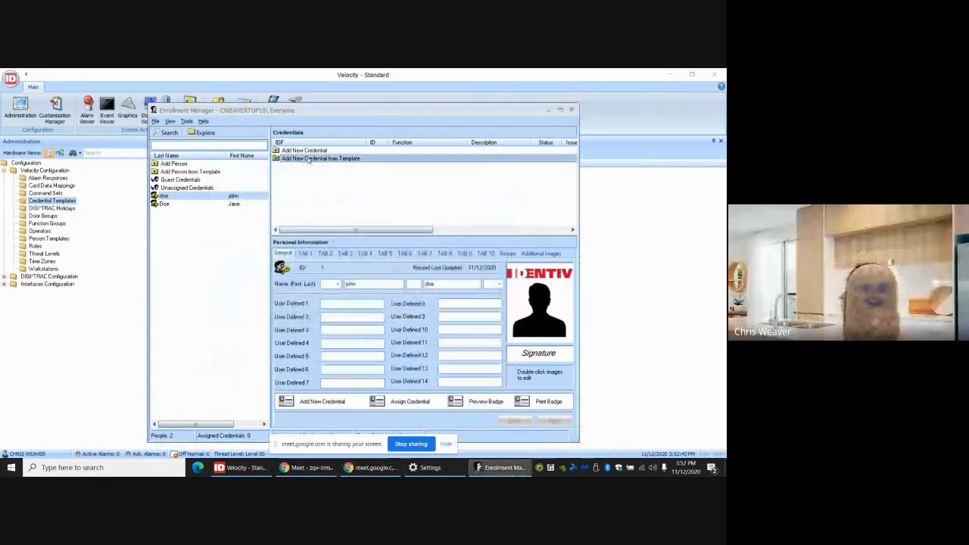
# Try a new credential from the "Lockdown RELEASE" template for the same person, cancel it and close Enrollment Manager
pyautogui.doubleClick(308, 161)
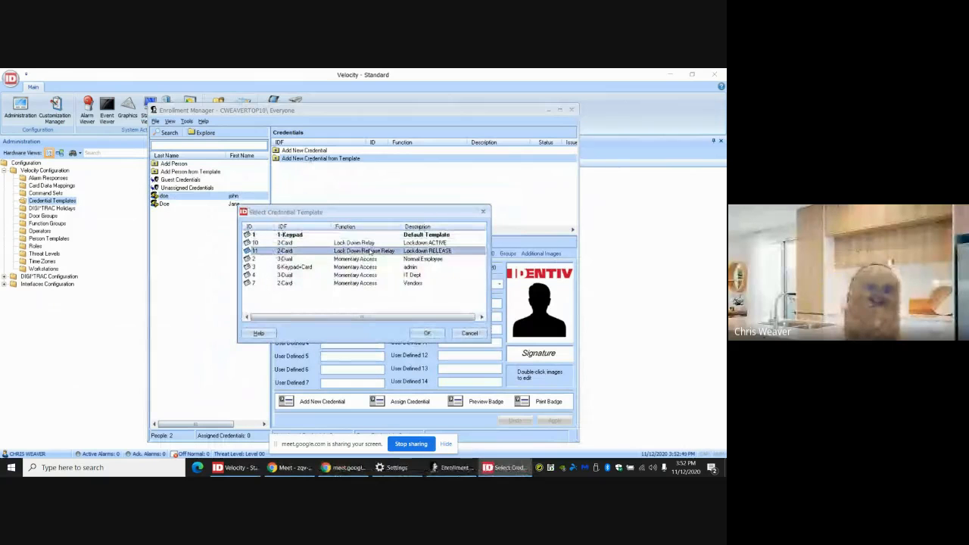
pyautogui.click(426, 333)
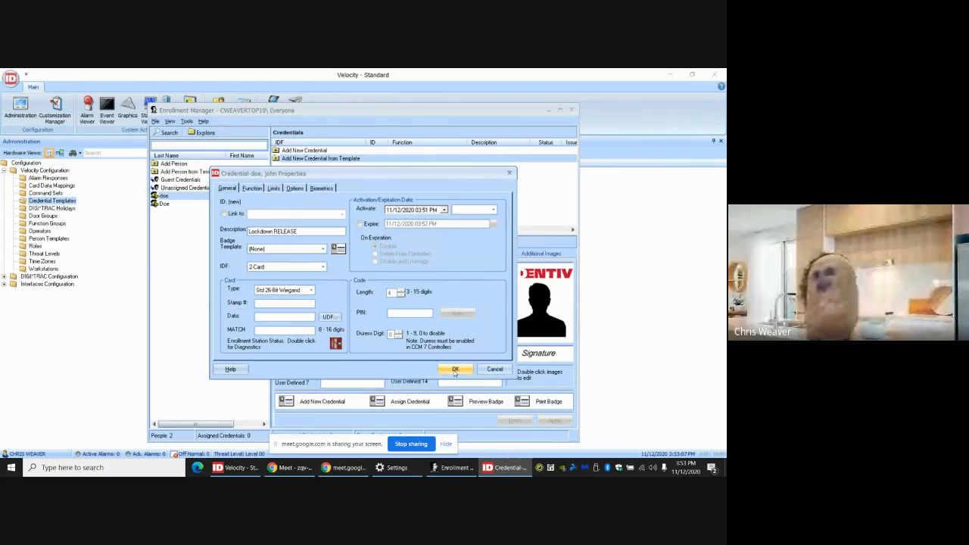
pyautogui.click(502, 370)
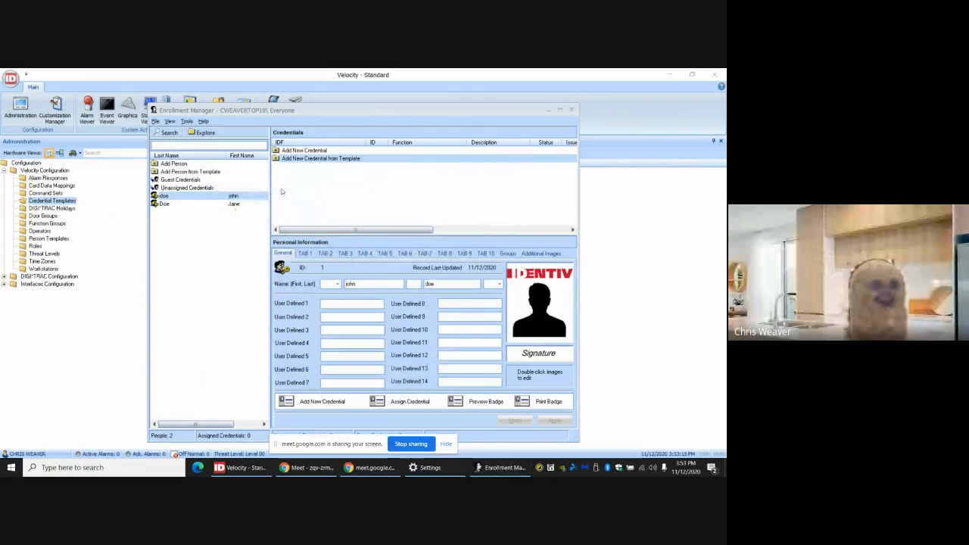
pyautogui.click(572, 112)
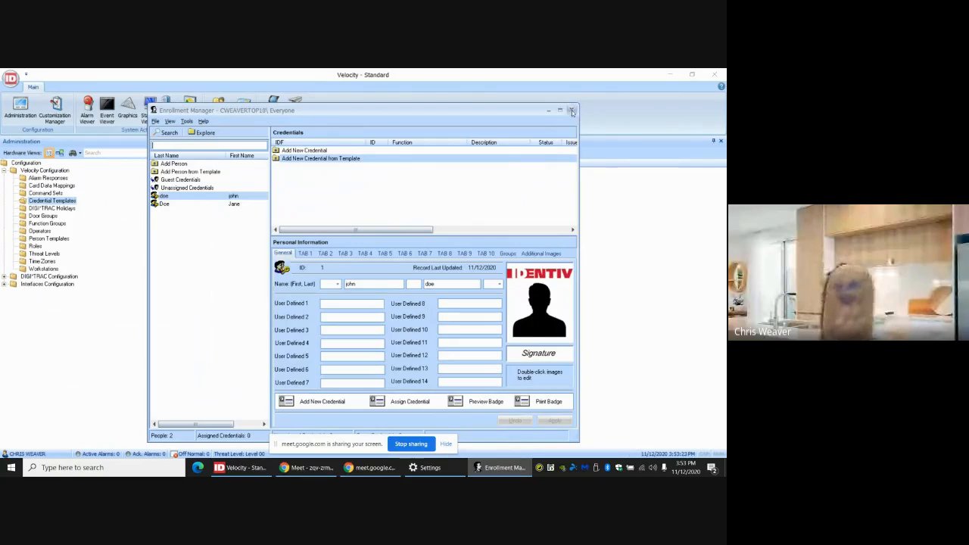
pyautogui.click(572, 112)
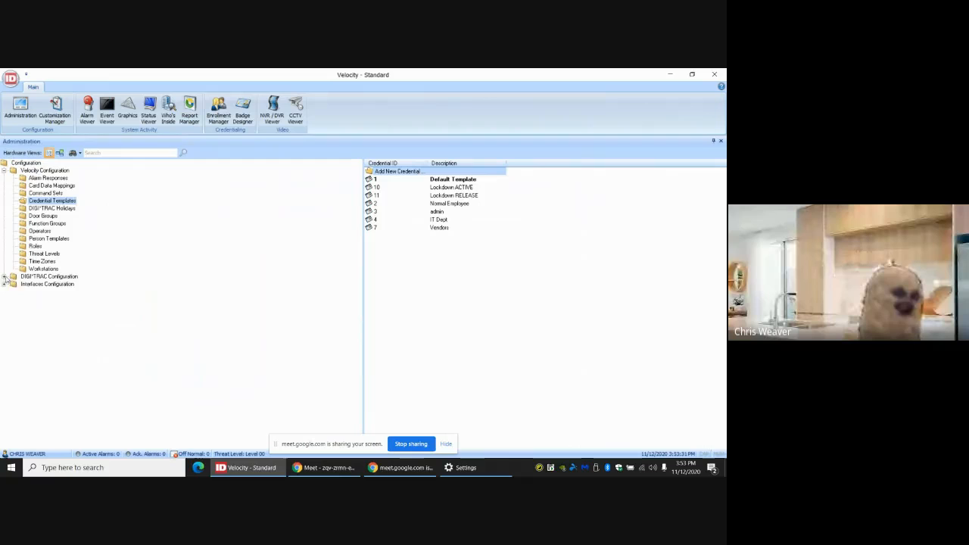
# Collapse the Velocity configuration and expand the DIGI*TRAC configuration through XNET and New Port to the controllers under New XBox
pyautogui.click(5, 277)
pyautogui.click(13, 292)
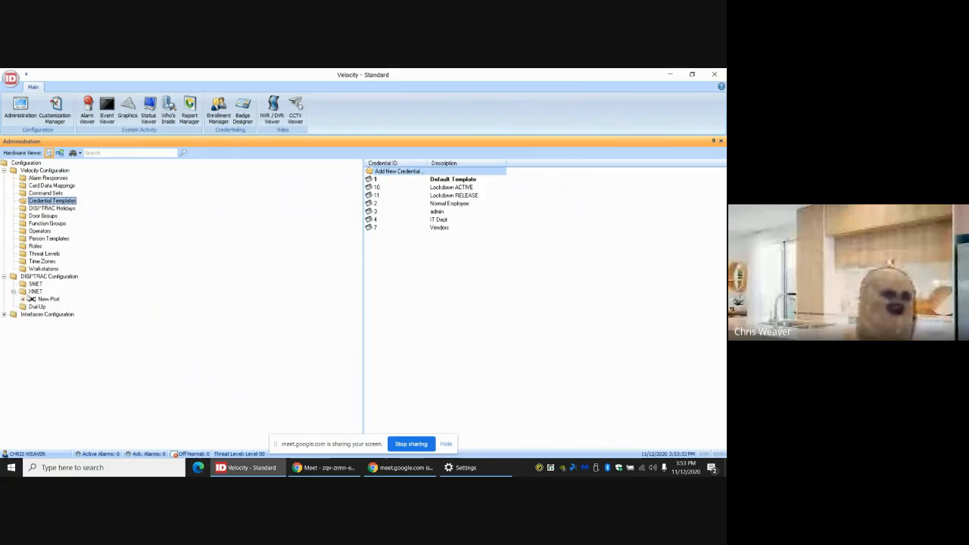
pyautogui.click(4, 171)
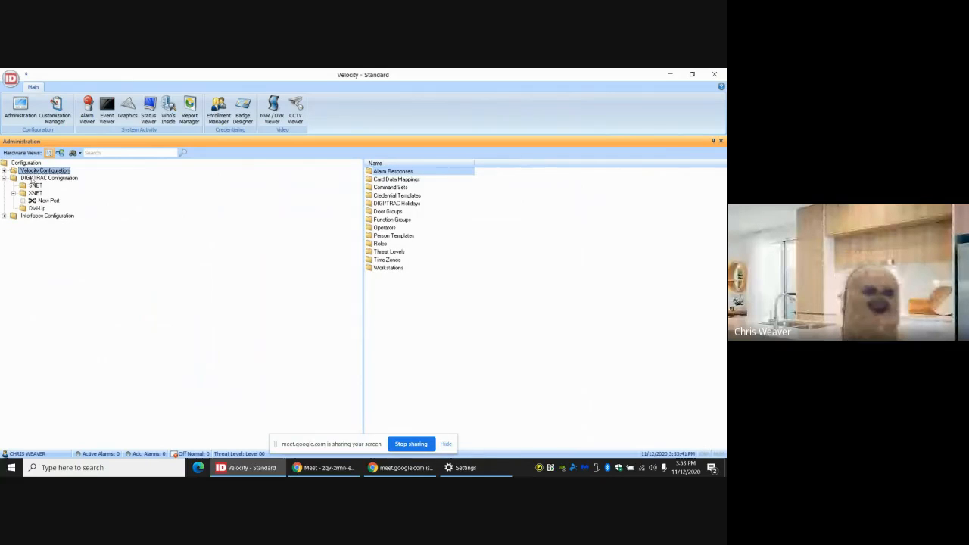
pyautogui.click(36, 178)
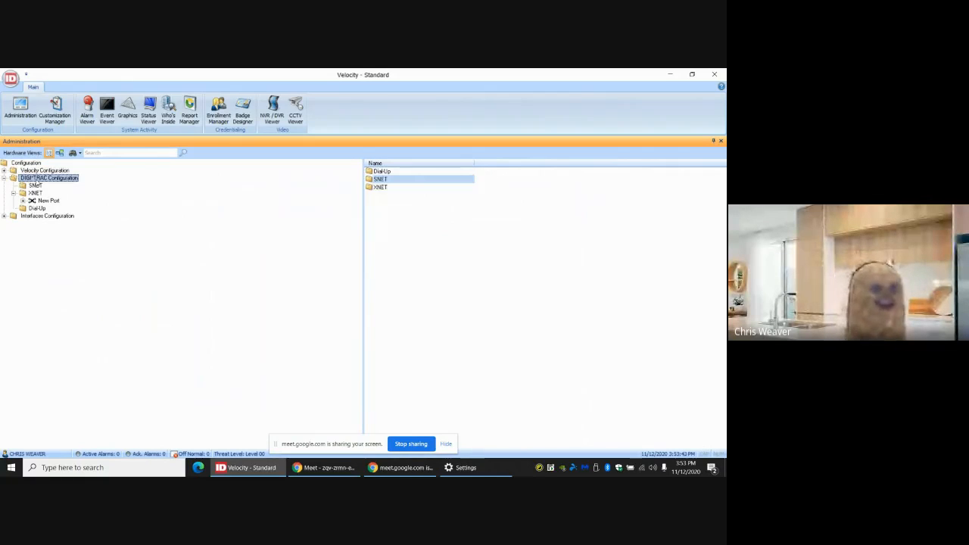
pyautogui.click(33, 194)
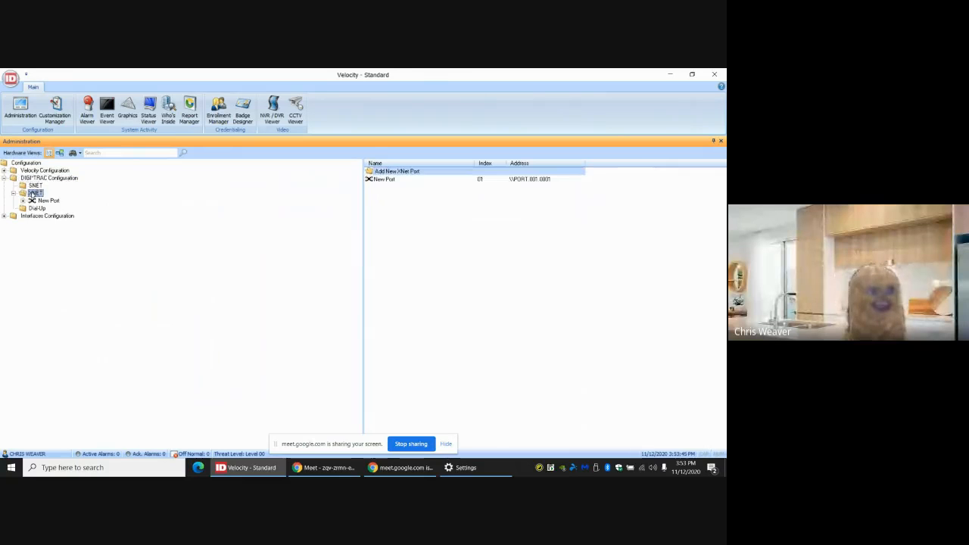
pyautogui.click(23, 200)
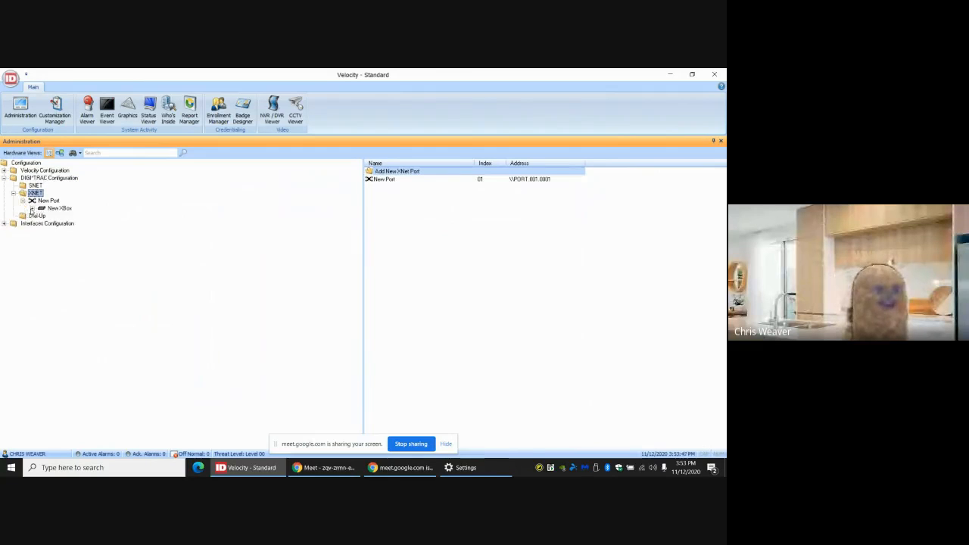
pyautogui.click(31, 208)
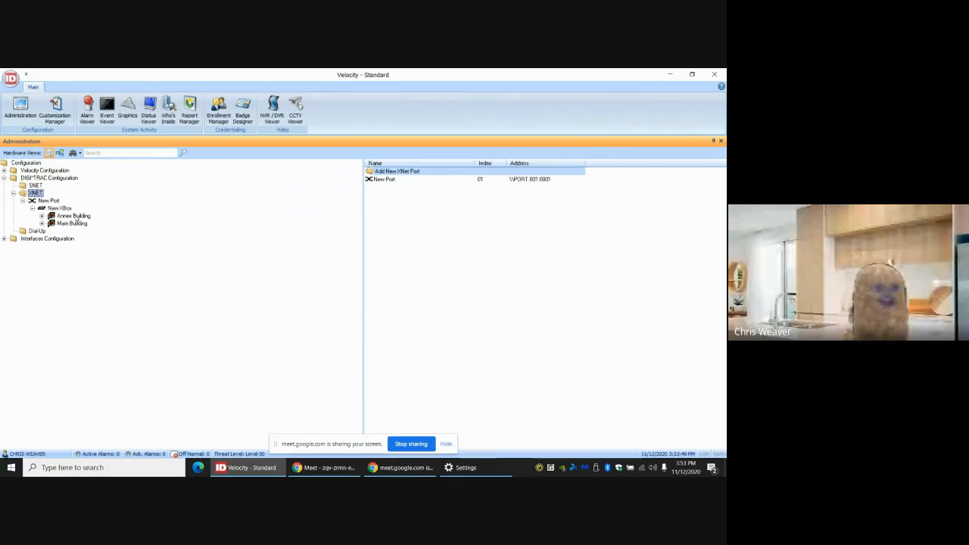
# Expand the Annex Building and Main Building controllers and list the Main Building's doors
pyautogui.click(74, 217)
pyautogui.click(74, 223)
pyautogui.click(73, 217)
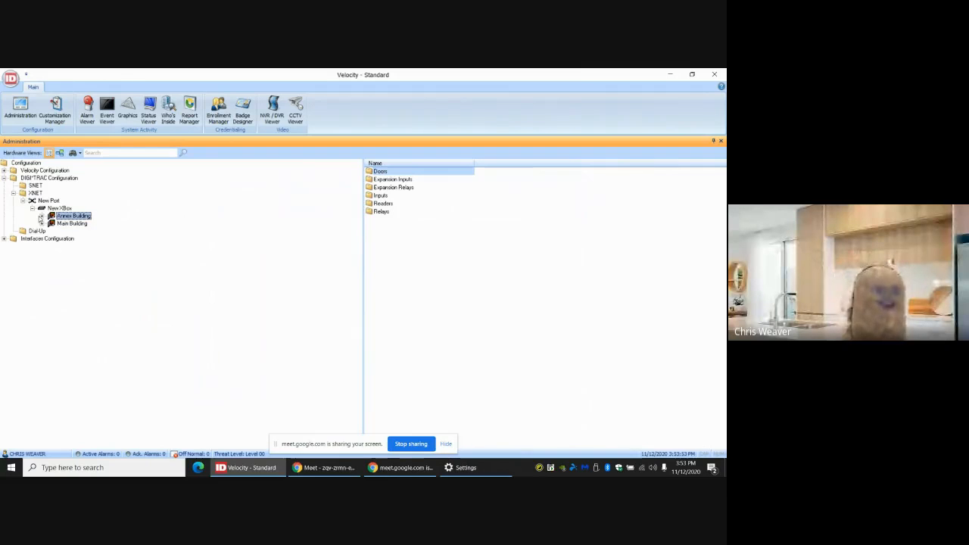
pyautogui.click(41, 216)
pyautogui.click(42, 269)
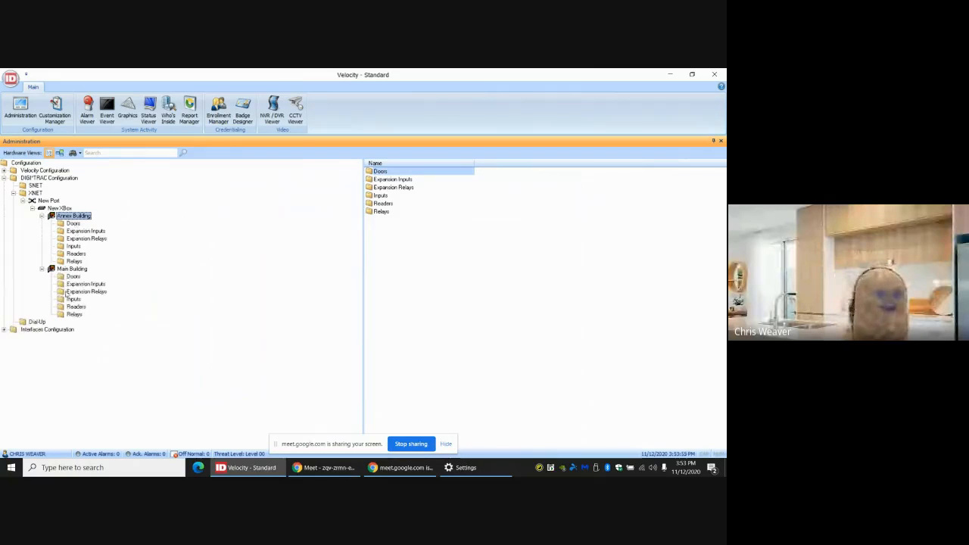
pyautogui.click(81, 270)
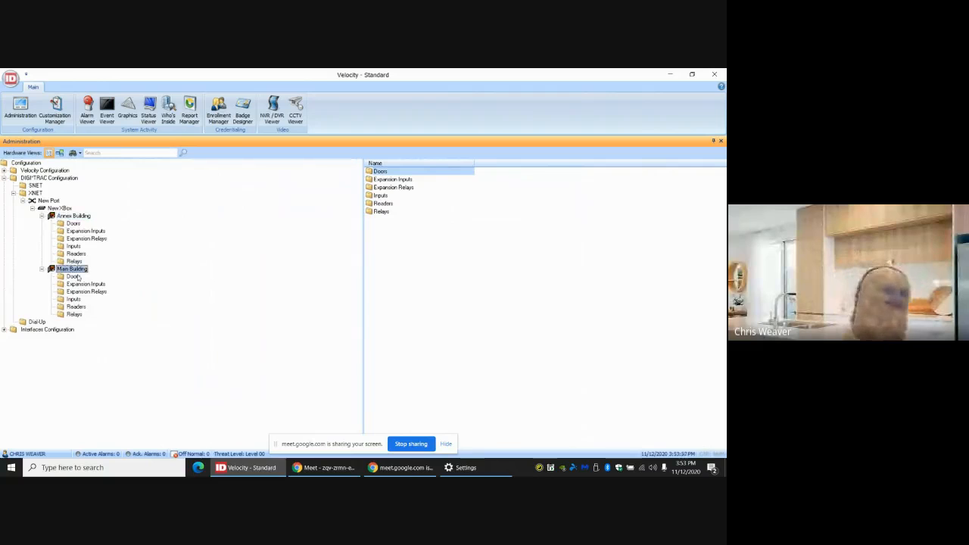
pyautogui.click(74, 277)
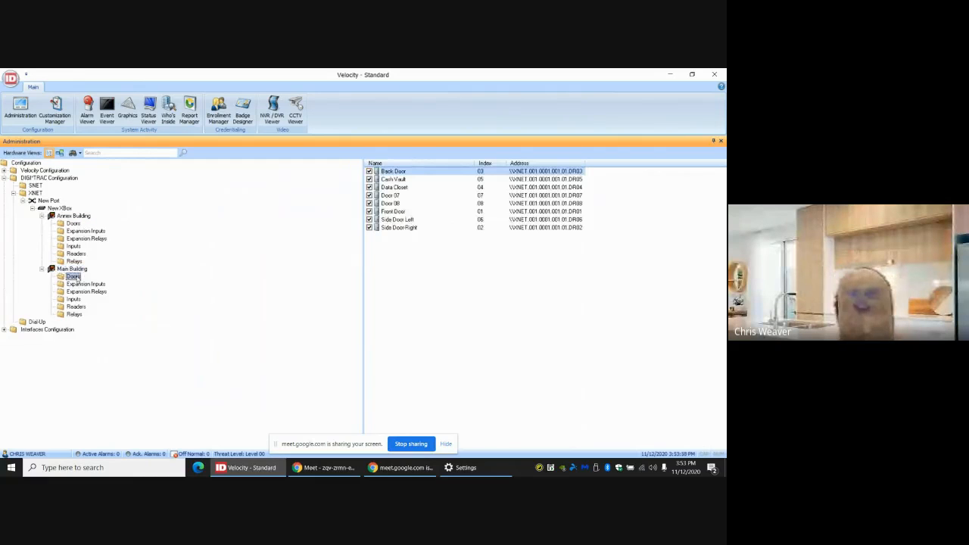
# Look over the Front Door, Back Door, Side Door Right and Side Door Left entries of the Main Building
pyautogui.click(393, 212)
pyautogui.click(389, 172)
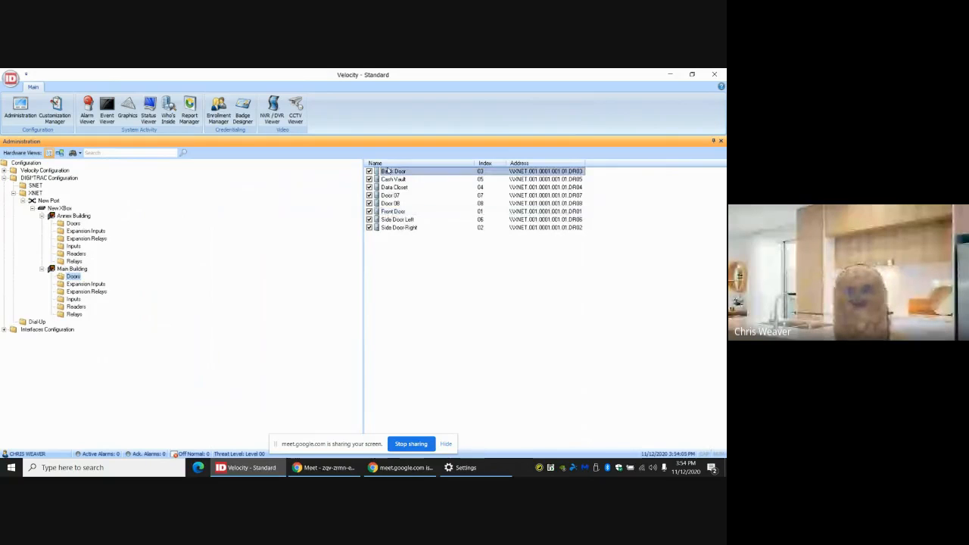
pyautogui.click(398, 227)
pyautogui.click(398, 219)
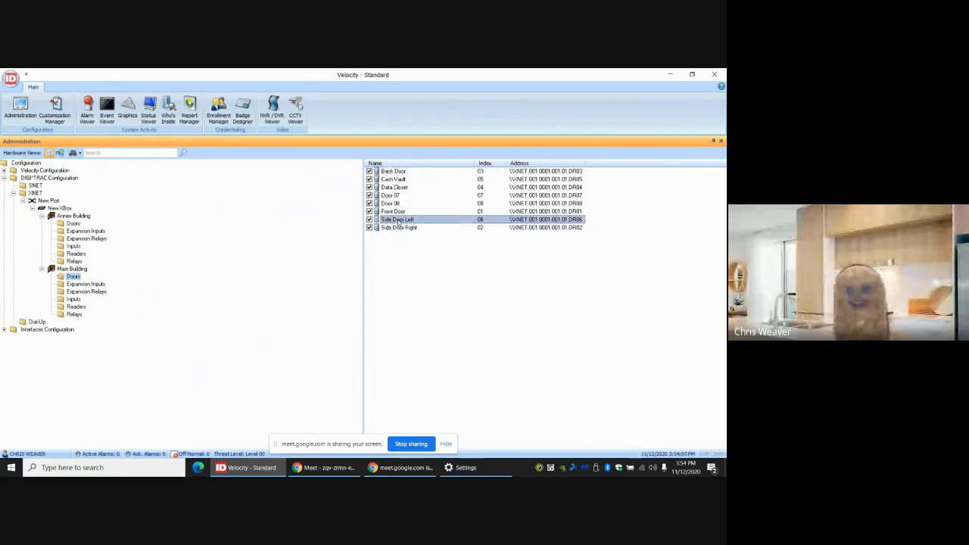
# Issue the Lock DOWN Release control function to the Main Building's Back Door twice
pyautogui.rightClick(393, 176)
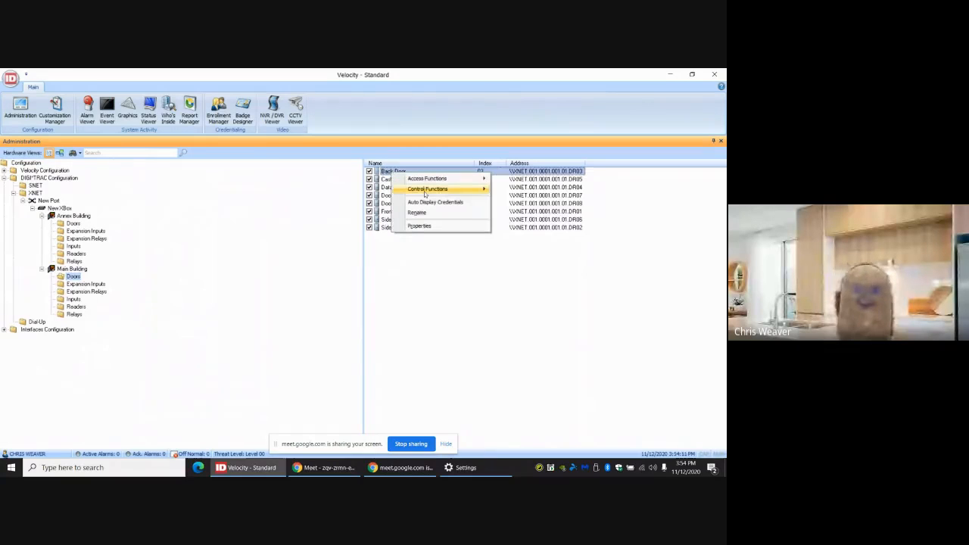
pyautogui.moveTo(427, 189)
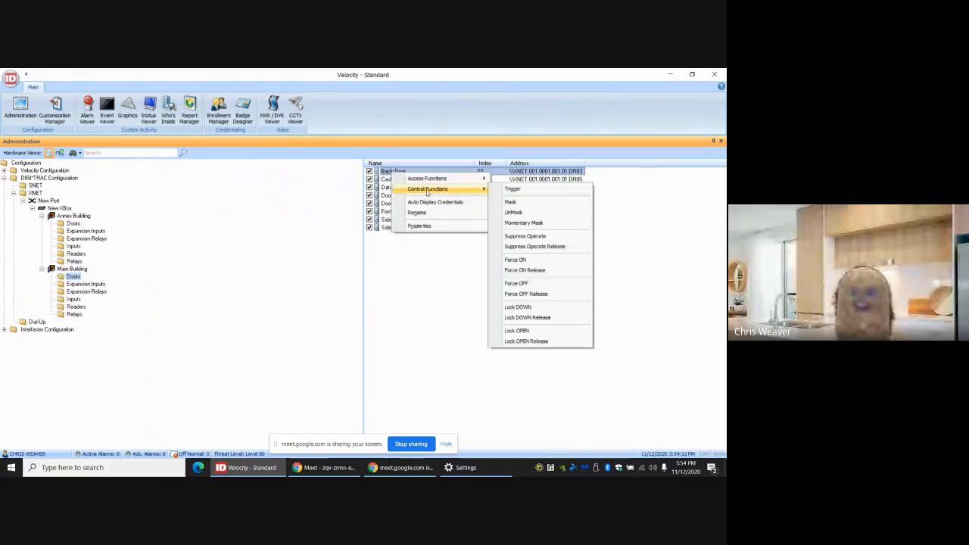
pyautogui.click(532, 315)
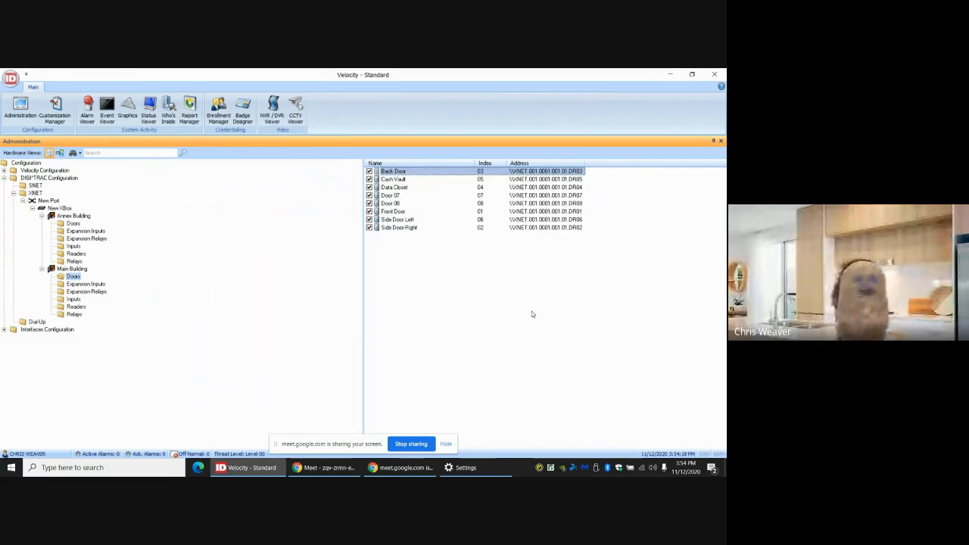
pyautogui.rightClick(409, 173)
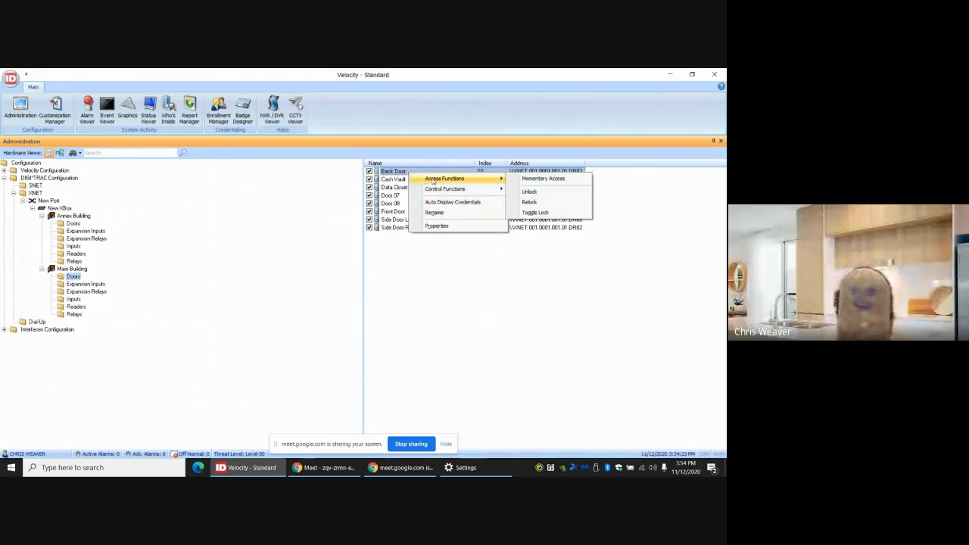
pyautogui.moveTo(468, 191)
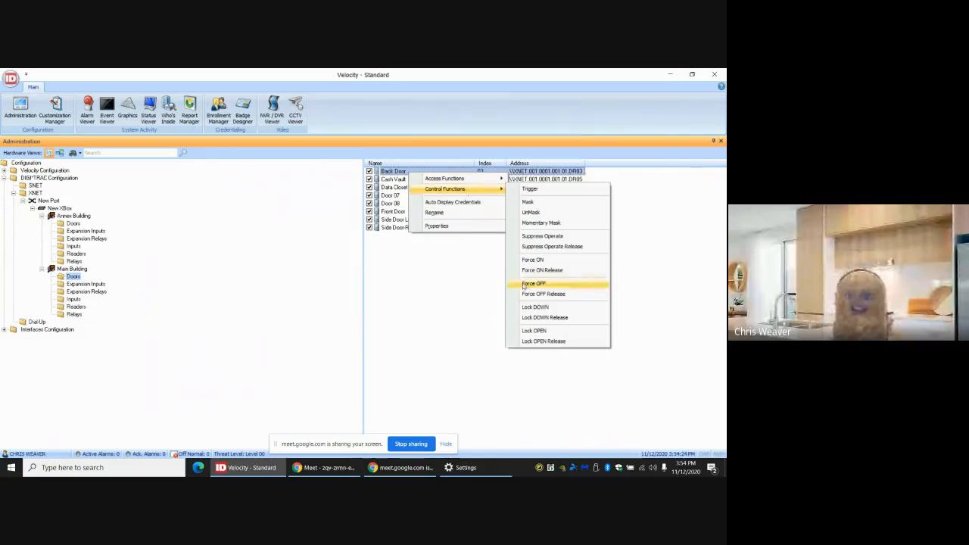
pyautogui.click(538, 318)
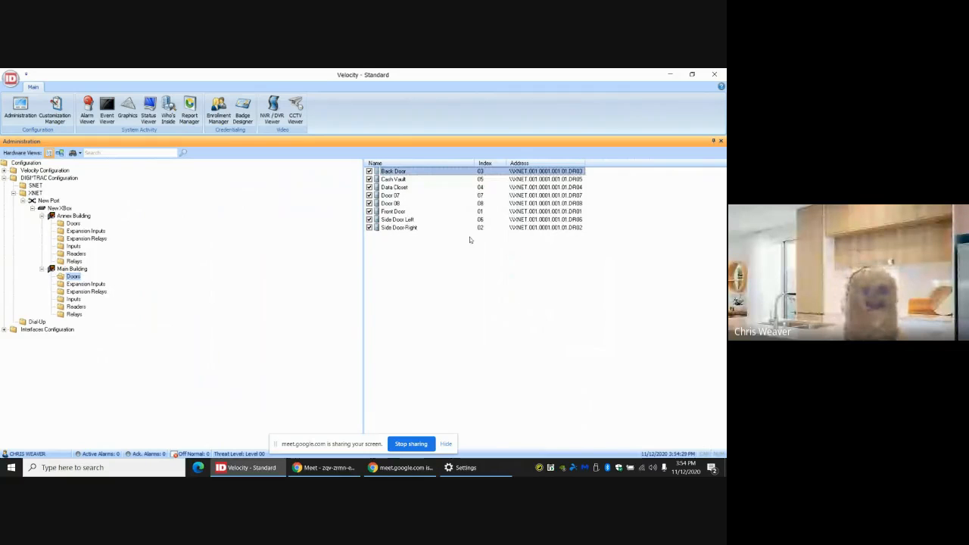
# Review the Door 07, Door 08, Front Door, Cash Vault and Data Closet entries among the Main Building's doors
pyautogui.click(392, 196)
pyautogui.click(394, 203)
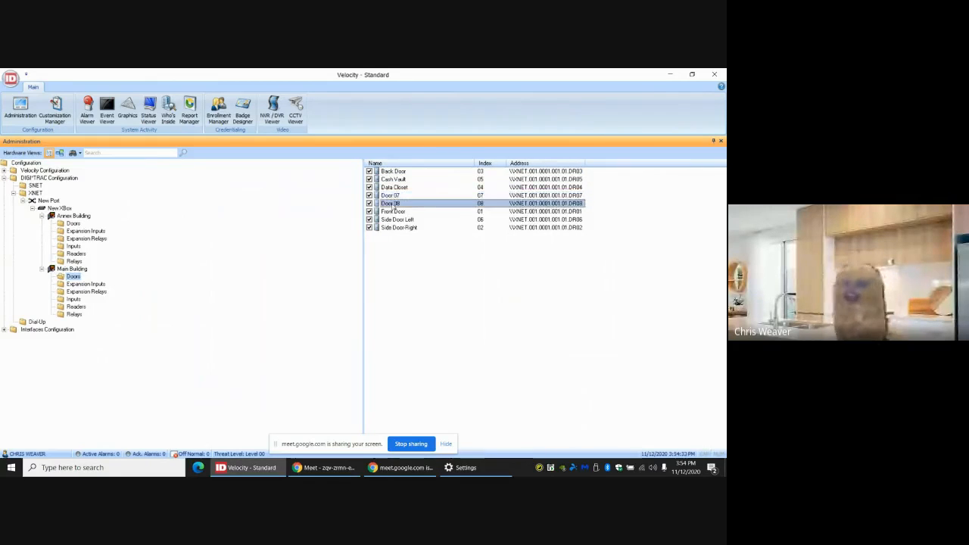
pyautogui.click(393, 211)
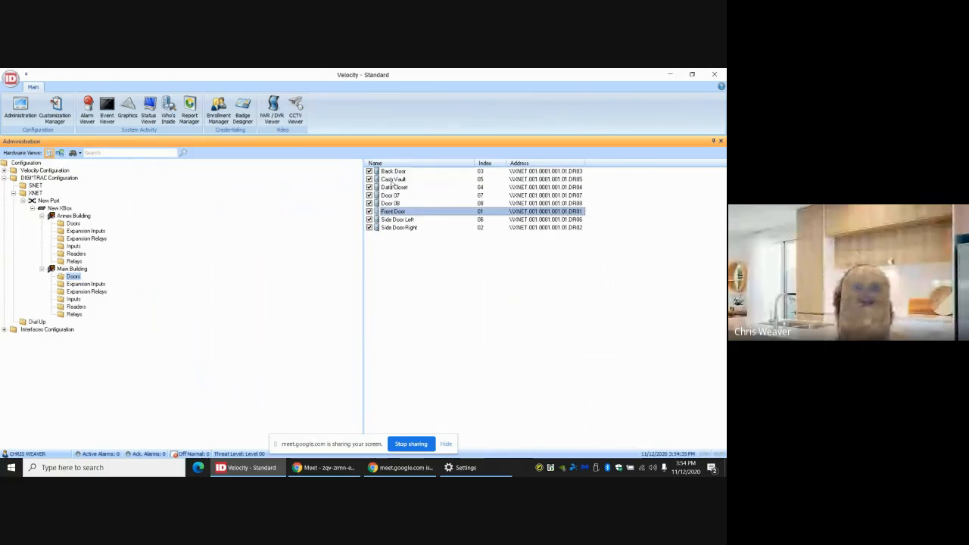
pyautogui.click(393, 180)
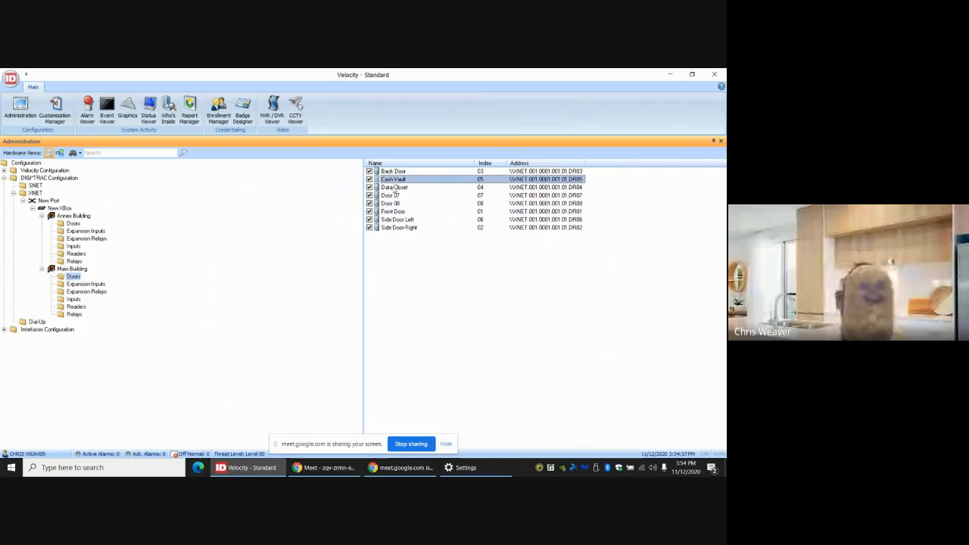
pyautogui.click(395, 188)
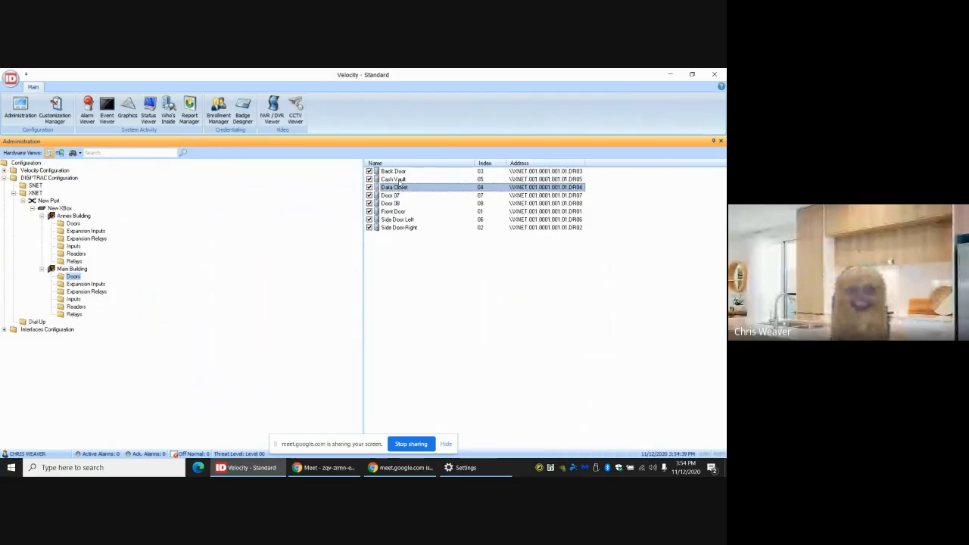
pyautogui.click(396, 179)
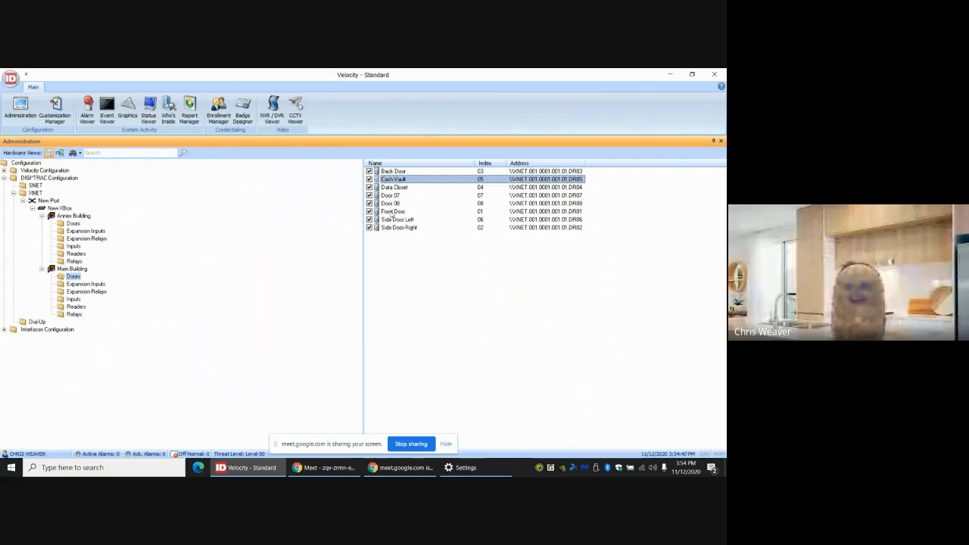
pyautogui.click(393, 212)
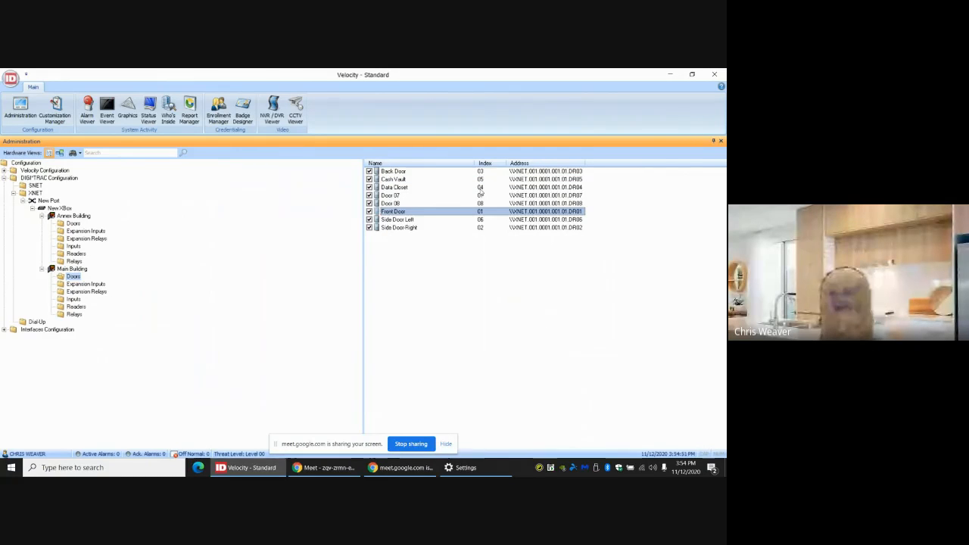
# Switch to the Google Meet window in Chrome and request to stop recording the meeting
pyautogui.click(325, 468)
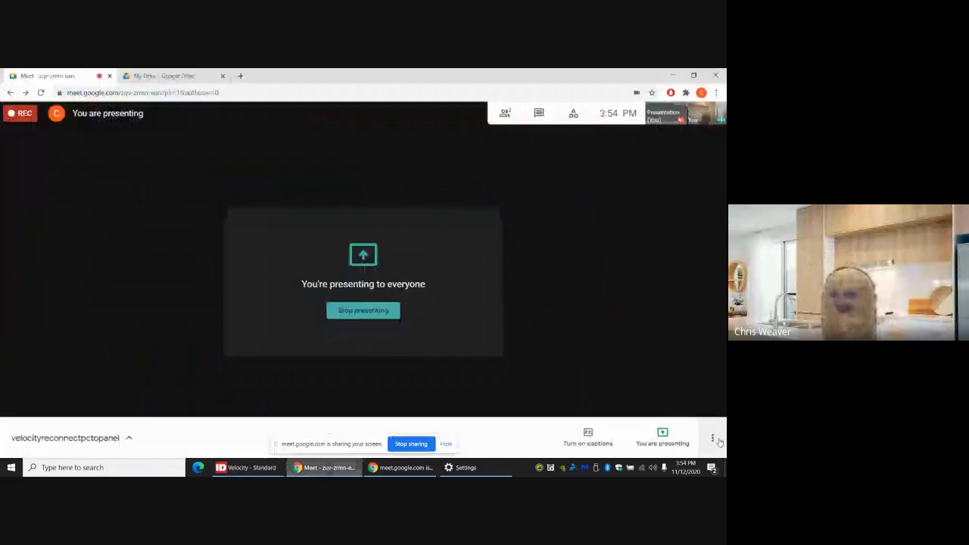
pyautogui.click(712, 437)
pyautogui.click(656, 210)
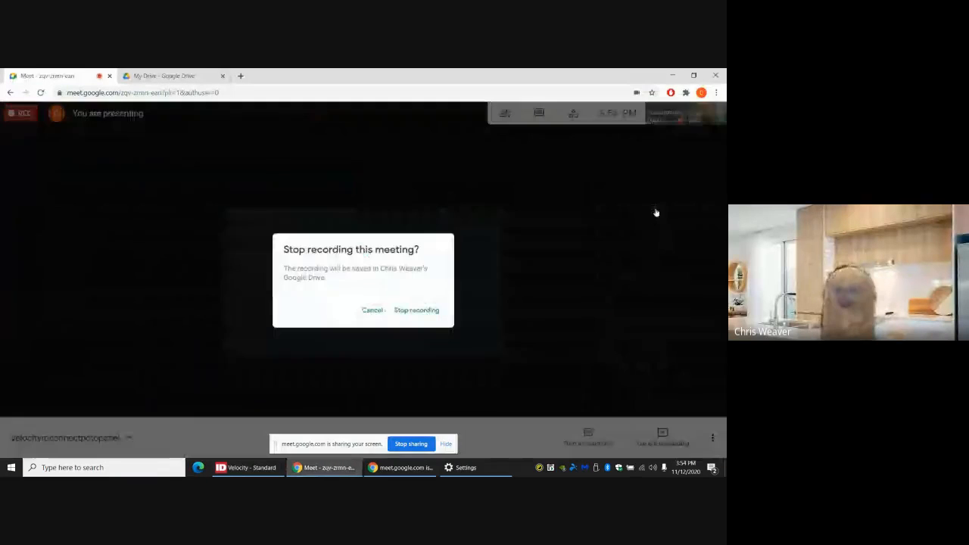